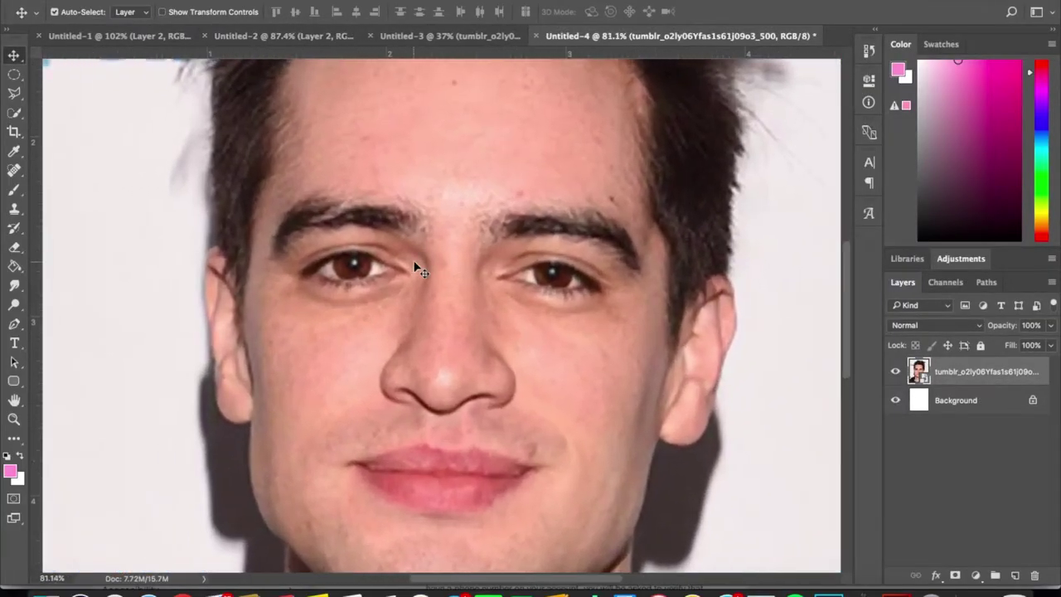
Heal away the left eyebrow with the Spot Healing Brush, including a leftover spot
drag(423, 216, 316, 211)
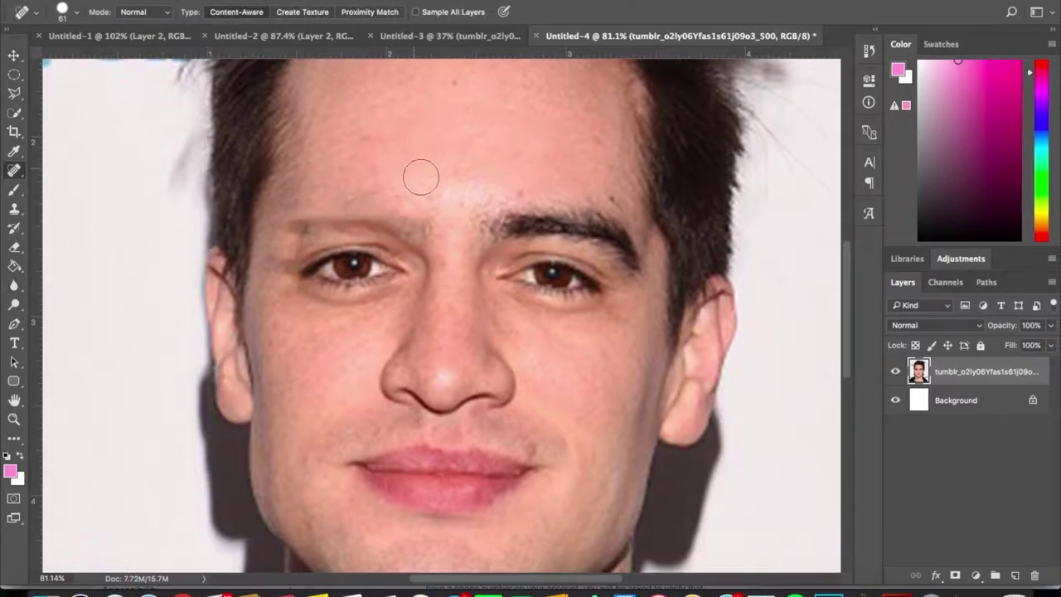
mouse_move(436, 218)
mouse_down()
mouse_move(373, 220)
mouse_move(410, 234)
mouse_up()
click(288, 240)
Patch the right eyebrow with forehead skin using the Patch Tool, then deselect
key(shift+j)
key(shift+j)
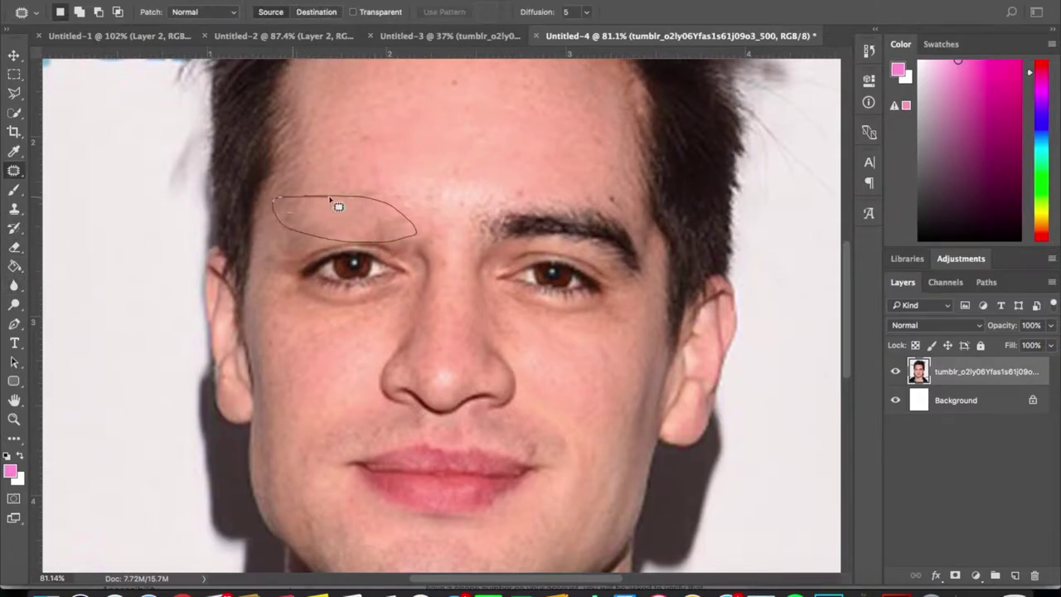
drag(636, 294, 635, 283)
drag(554, 232, 510, 179)
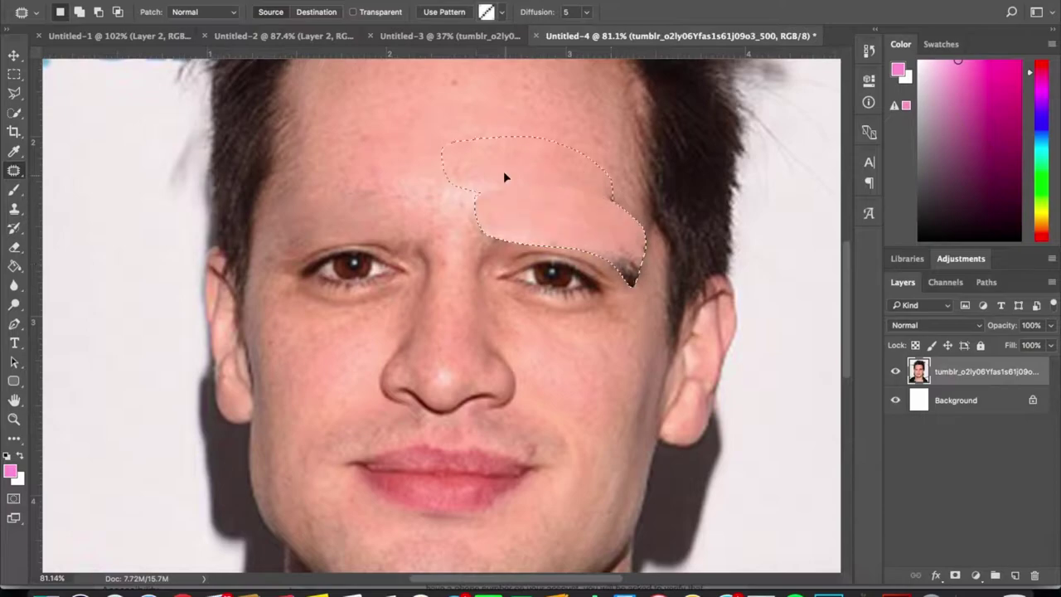
key(ctrl+d)
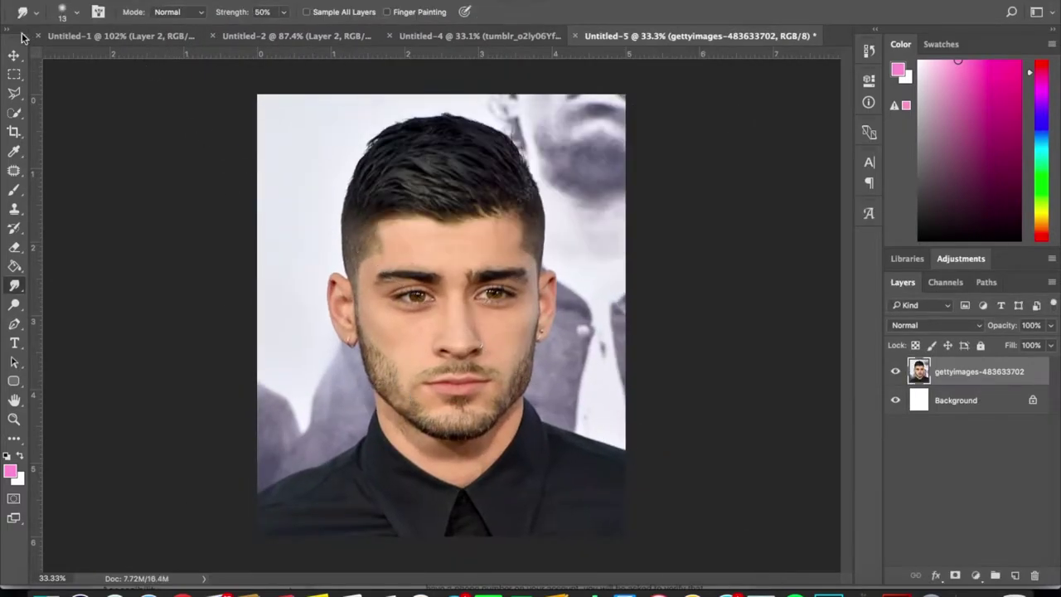
Commit and position the placed bearded man's photo, then spot-heal his left eyebrow
key(v)
drag(407, 470, 407, 462)
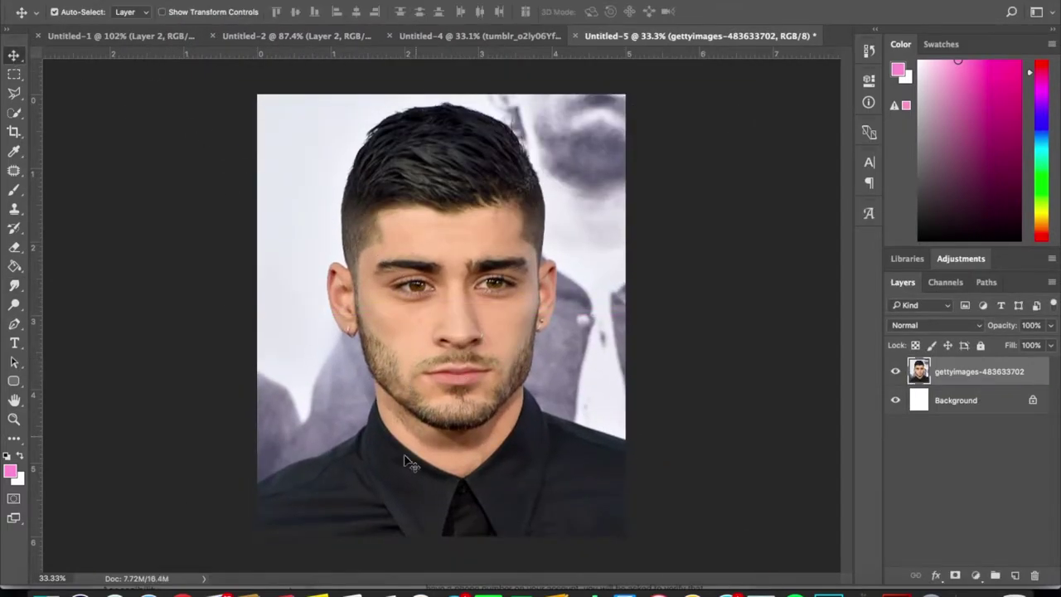
right_click(15, 173)
click(87, 163)
drag(443, 267, 378, 270)
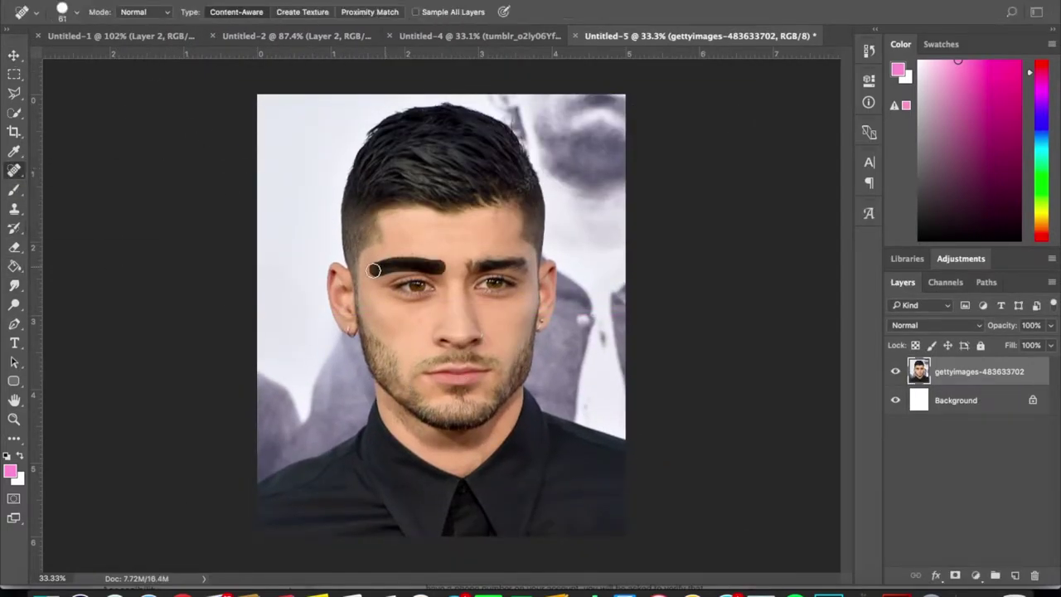
scroll(497, 265, up, 3)
Patch the right eyebrow and remaining brow area with forehead skin
right_click(14, 171)
click(83, 207)
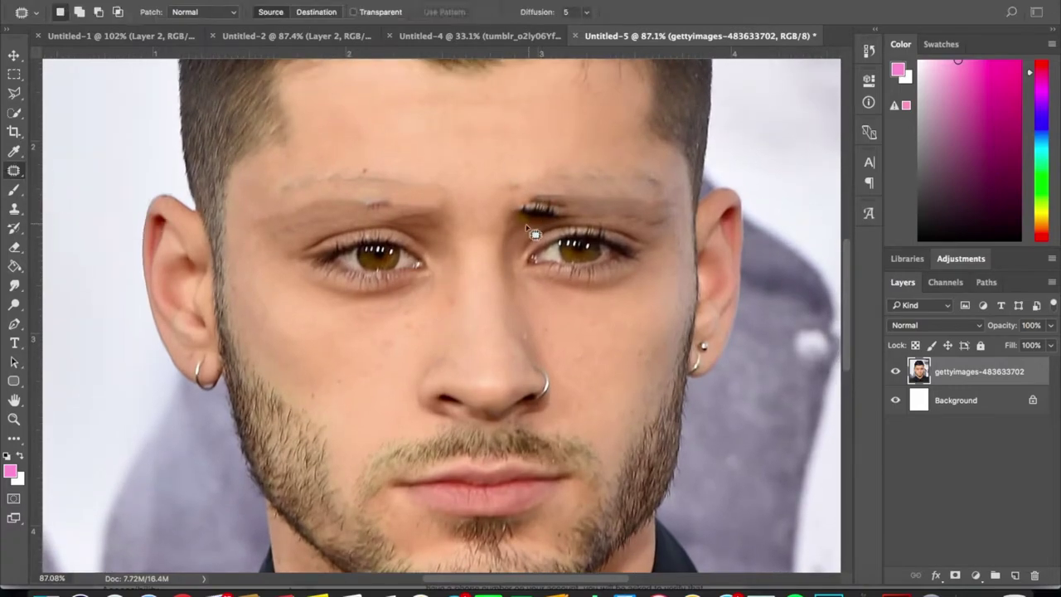
drag(538, 237, 521, 226)
drag(580, 199, 497, 102)
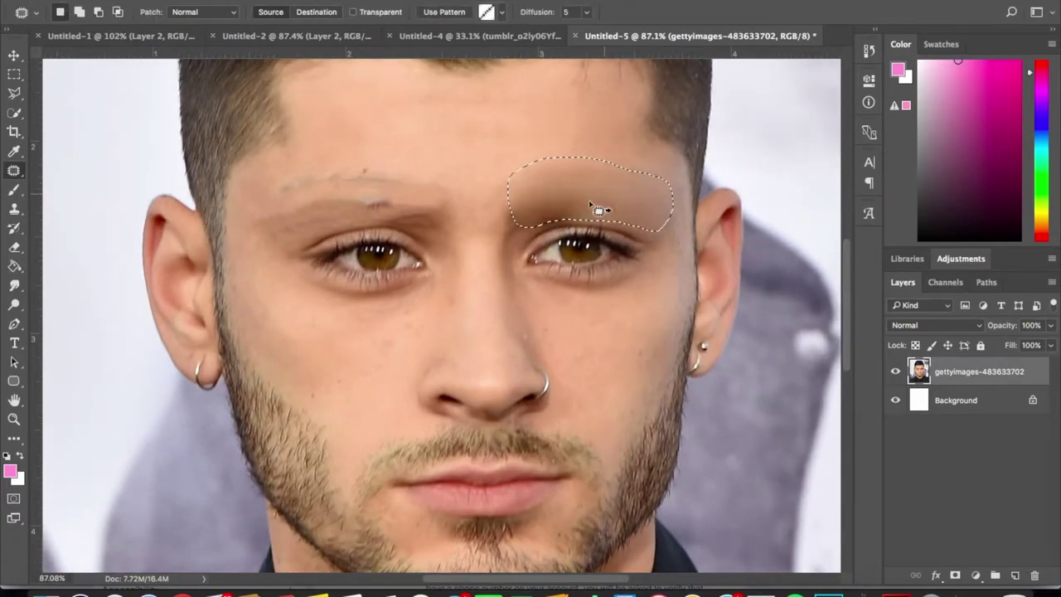
drag(411, 213, 510, 142)
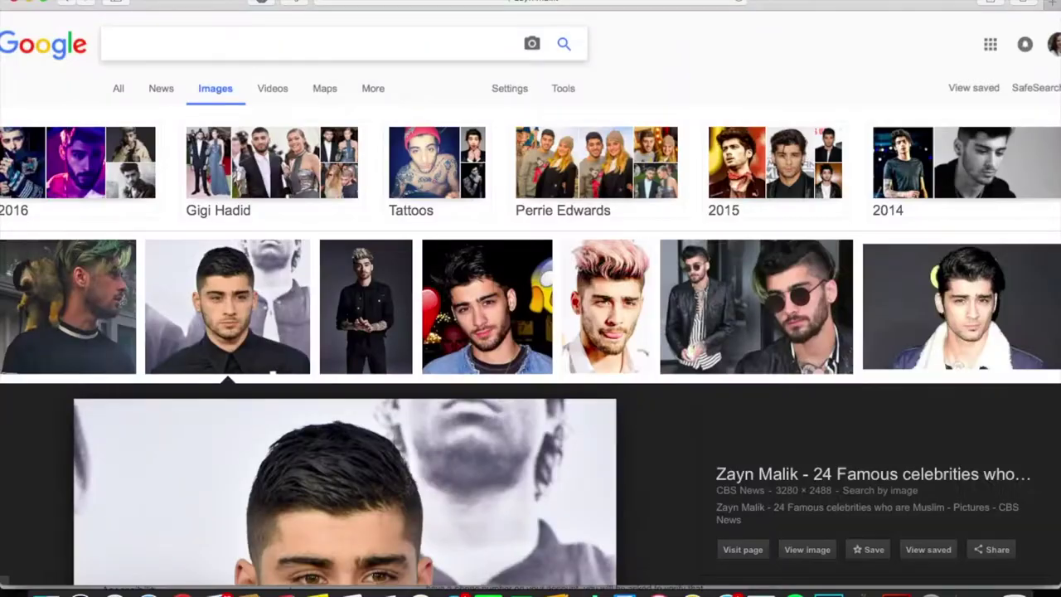
Search Google Images for the celebrity's photos and scroll through the results
text(steve harvey)
key(Return)
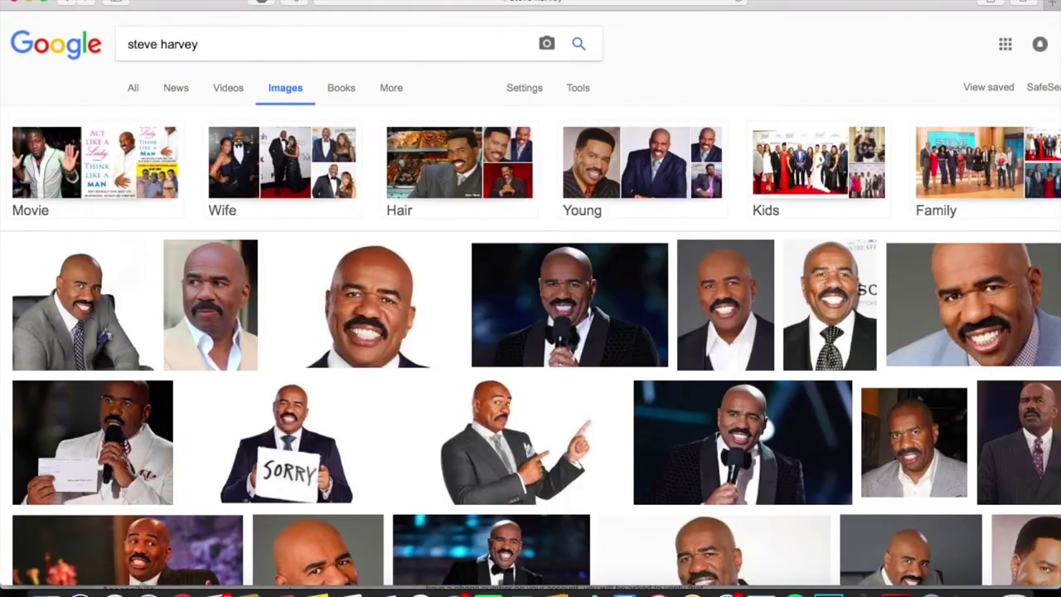
scroll(255, 214, down, 3)
scroll(254, 214, down, 2)
scroll(254, 214, down, 5)
scroll(255, 214, down, 1)
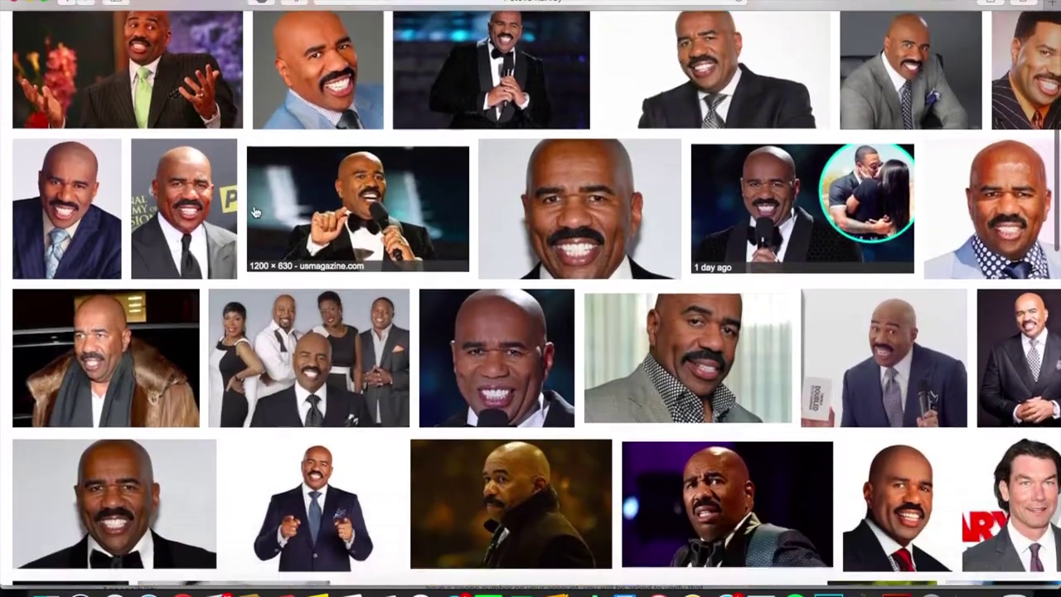
Save the chosen bald, mustached man's photo from its preview
click(173, 418)
right_click(174, 419)
click(293, 412)
key(Return)
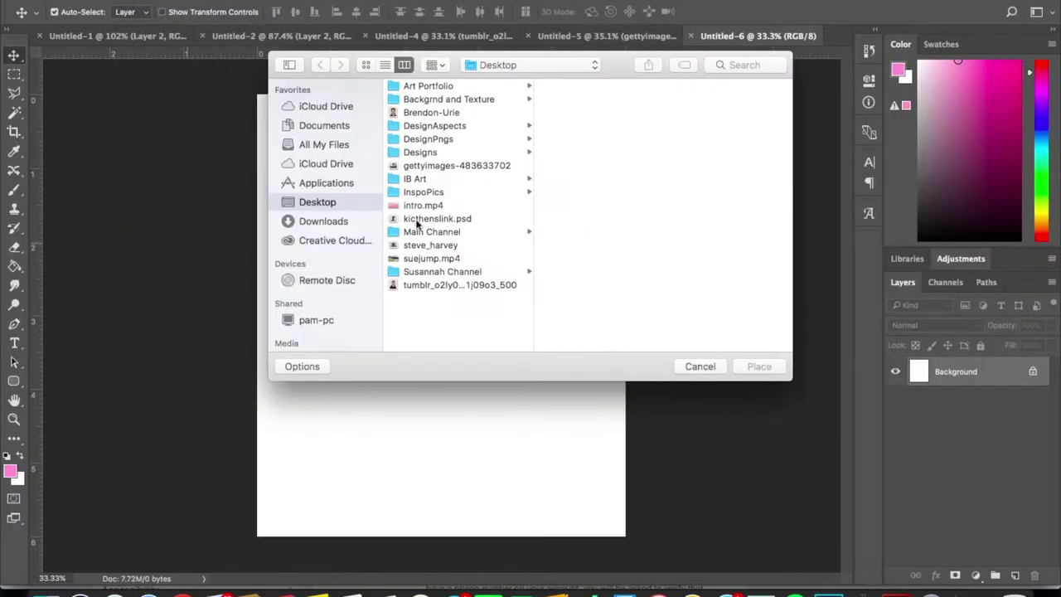
Enlarge the placed mustached man's photo to fill the canvas and commit it
drag(600, 400, 838, 530)
key(Return)
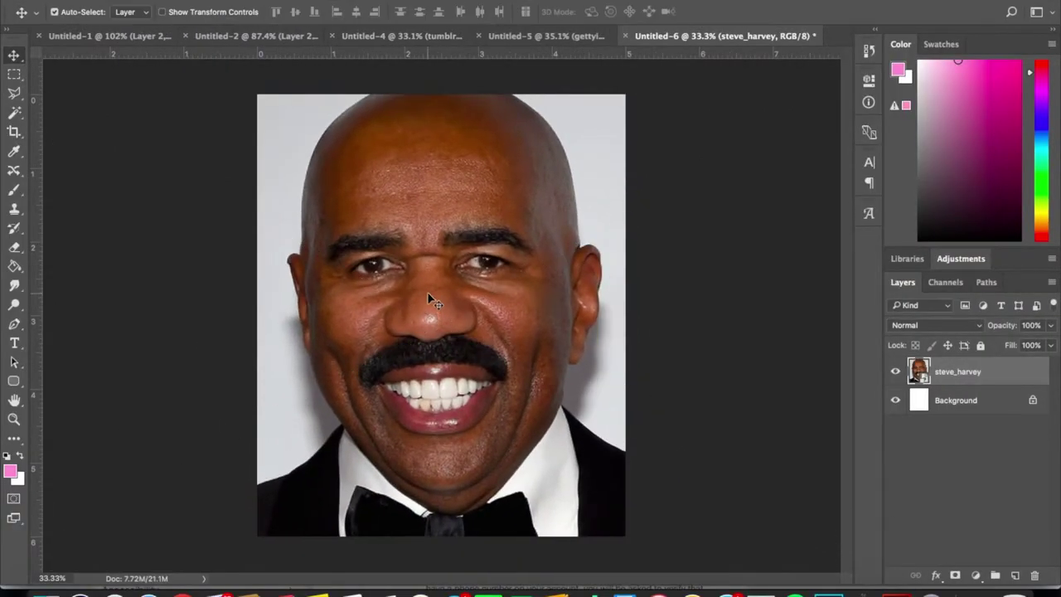
scroll(441, 315, up, 2)
Spot-heal both eyebrows and their leftovers
right_click(14, 170)
click(91, 172)
drag(369, 212, 253, 249)
drag(447, 217, 572, 223)
Patch the remaining brow area with forehead skin and clear the selection
right_click(14, 170)
click(74, 197)
drag(448, 208, 483, 199)
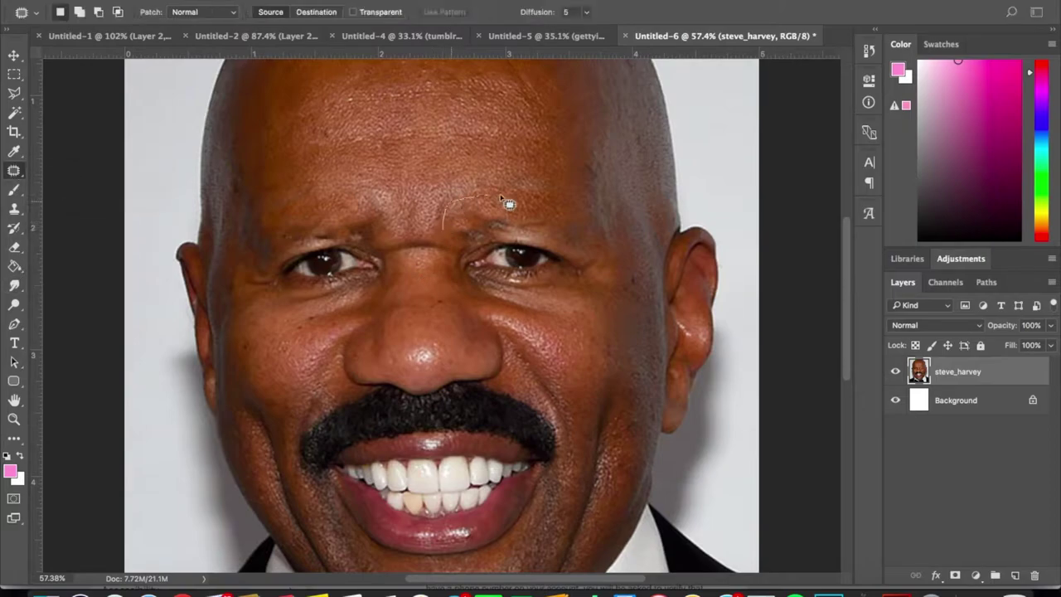
drag(498, 245, 494, 244)
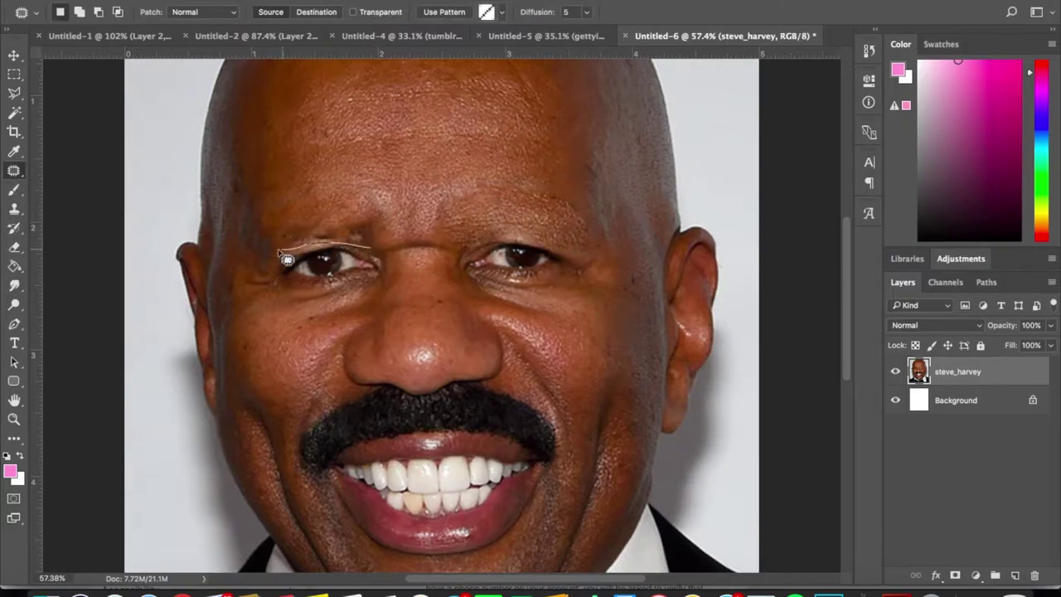
drag(370, 260, 378, 143)
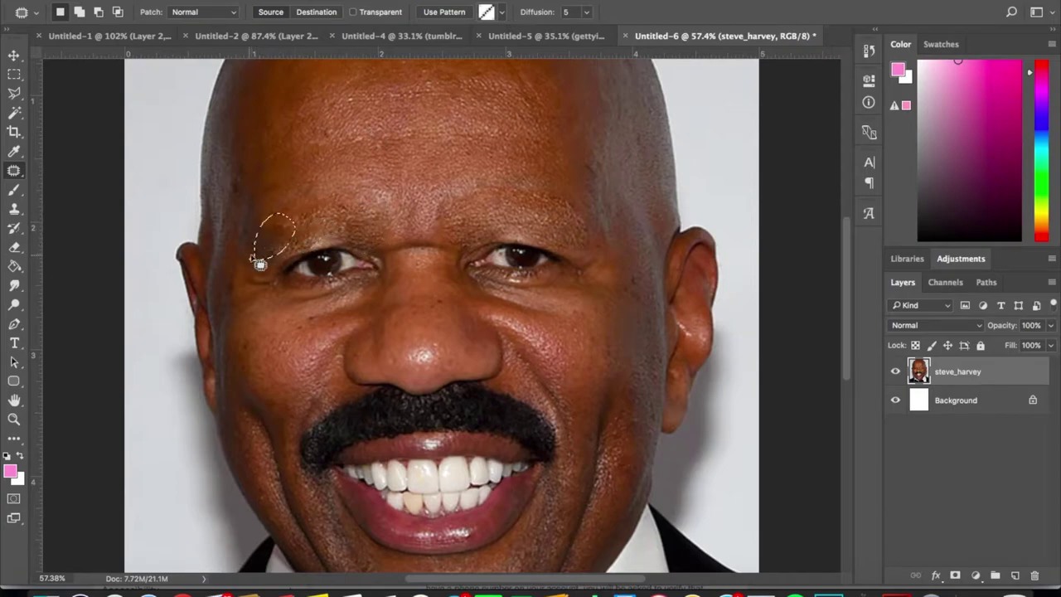
click(332, 3)
Open a larger preview of the man in glasses in the image results
alt+scroll(441, 315, down, 3)
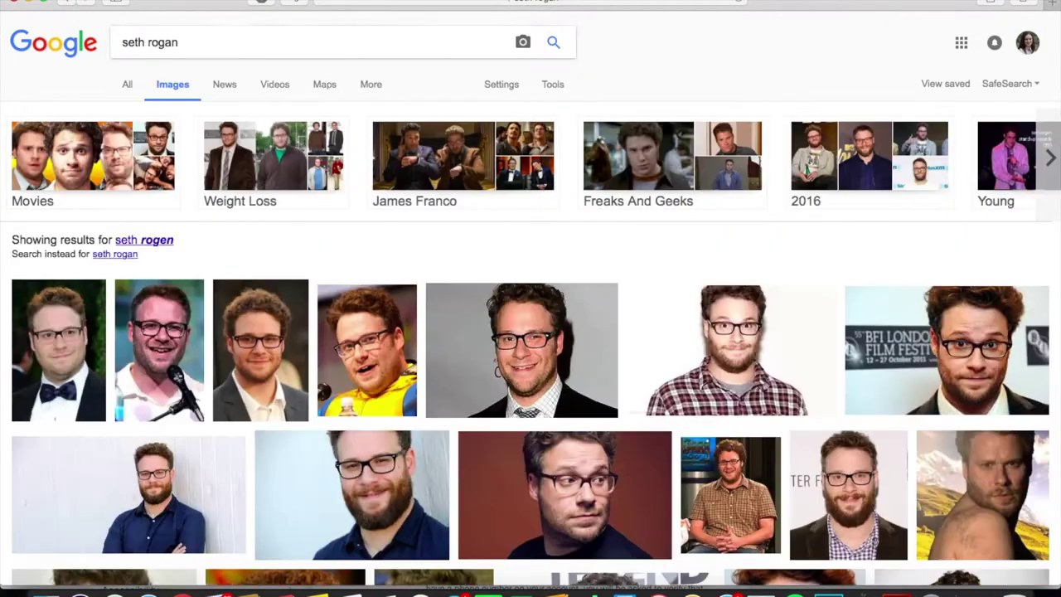
scroll(531, 331, down, 2)
click(947, 214)
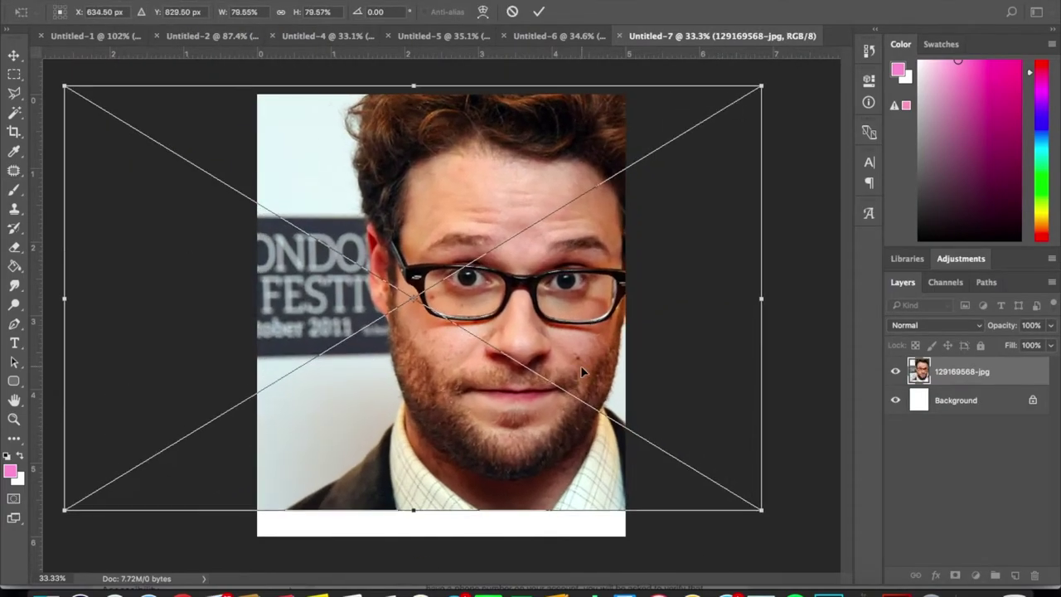
Enlarge the placed glasses-wearer's photo to fill the canvas and spot-heal both eyebrows
drag(611, 413, 617, 199)
key(Return)
right_click(25, 171)
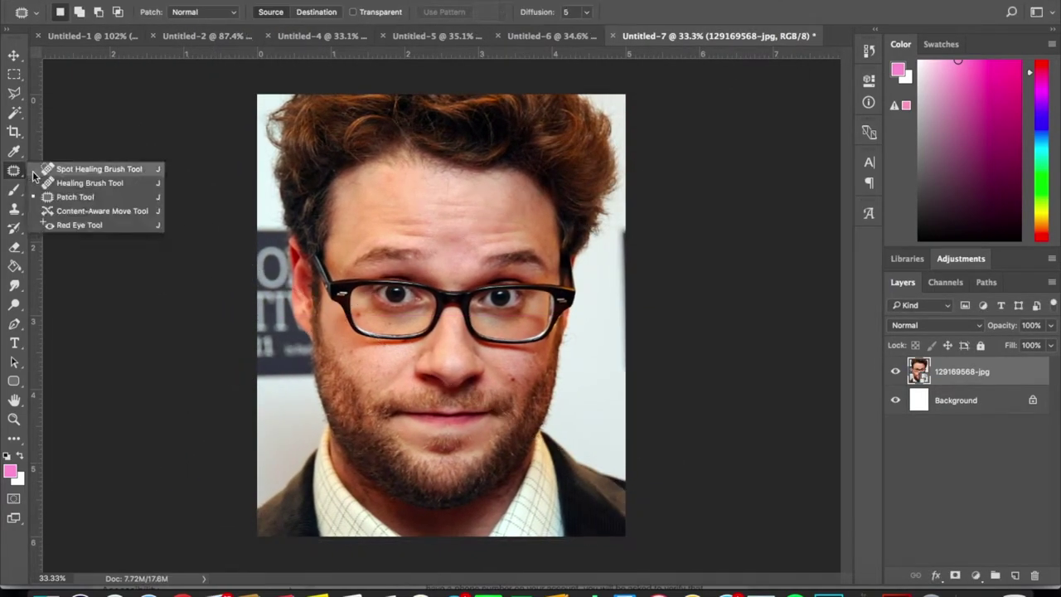
click(99, 168)
drag(433, 246, 346, 248)
drag(477, 253, 555, 254)
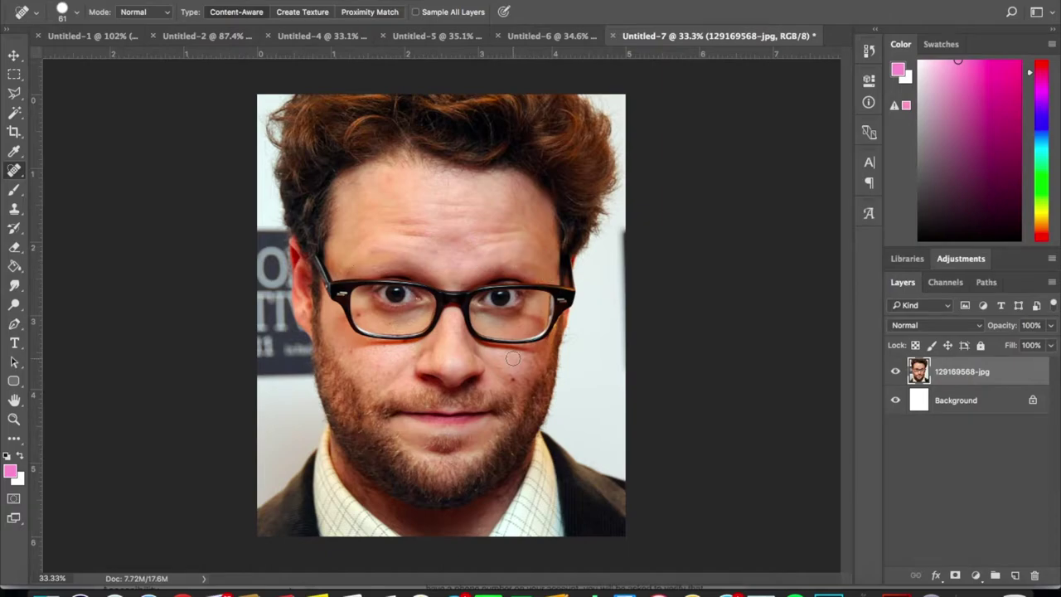
Patch the left and right brow areas with nearby skin and fit the photo on screen
scroll(442, 319, up, 3)
key(shift+j)
key(shift+j)
drag(363, 193, 262, 230)
drag(348, 212, 348, 124)
drag(480, 223, 618, 240)
key(ctrl+0)
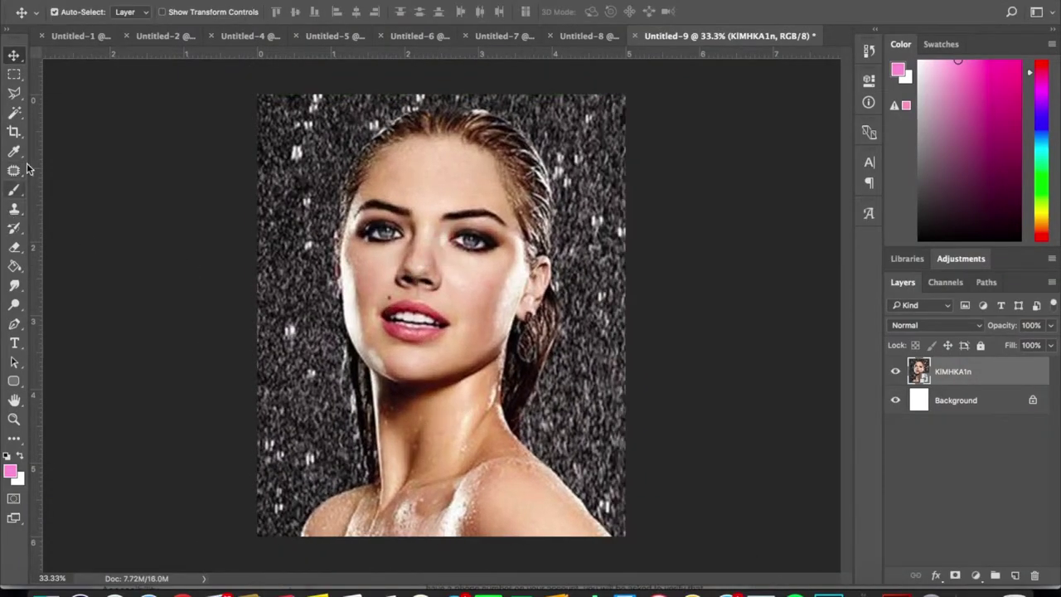
Heal the wet-haired woman's left eyebrow and patch both brows with skin
drag(14, 170, 58, 175)
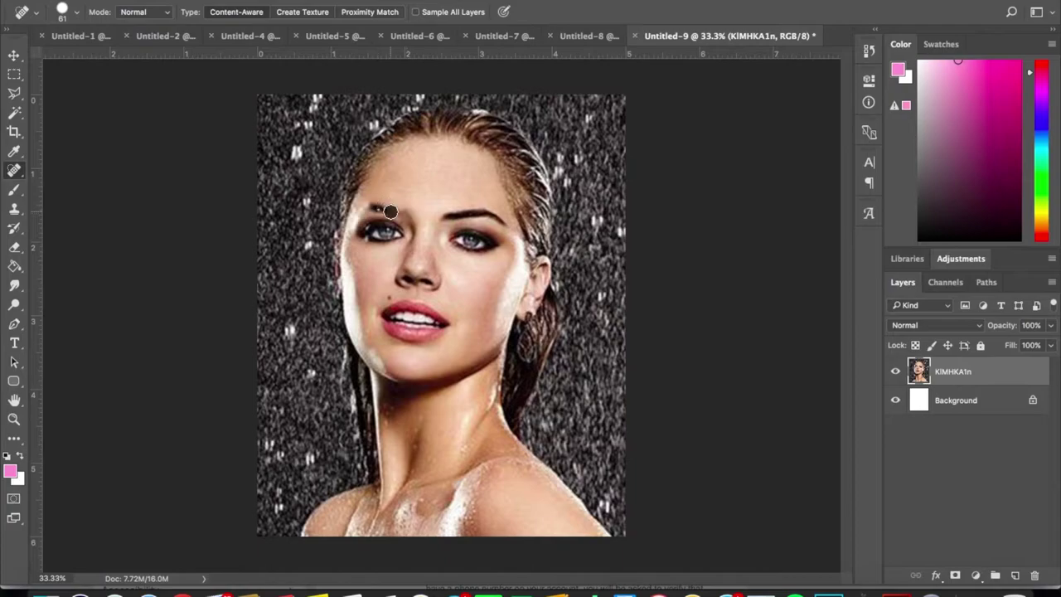
scroll(486, 218, up, 3)
right_click(14, 170)
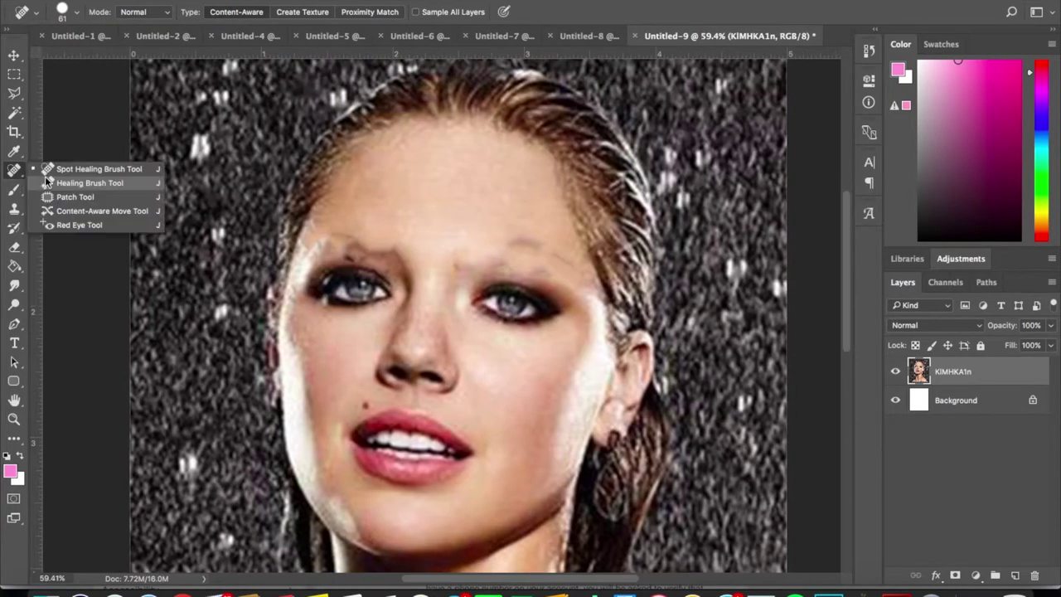
click(83, 197)
drag(363, 272, 481, 280)
drag(457, 240, 533, 288)
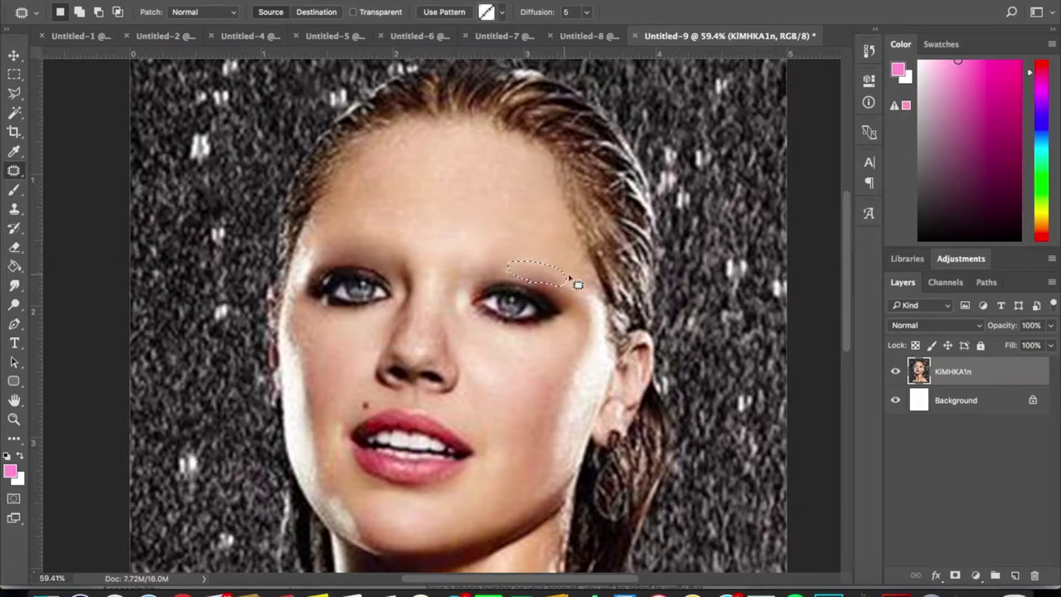
Search Google Images for a celebrity's face and open the red-lipped portrait preview
scroll(158, 218, down, 2)
scroll(154, 222, down, 1)
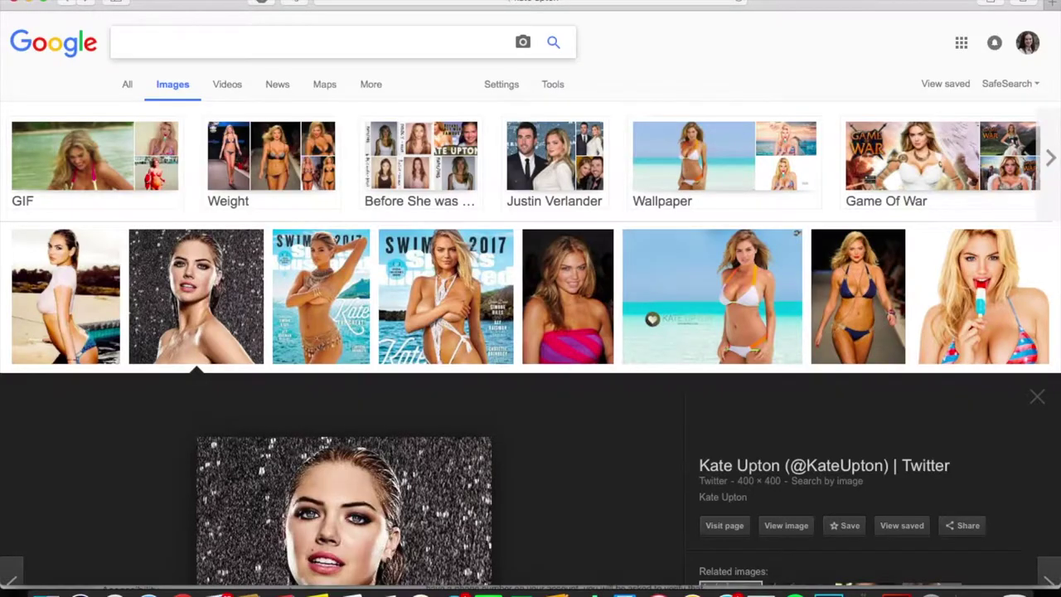
text(cara delevigne)
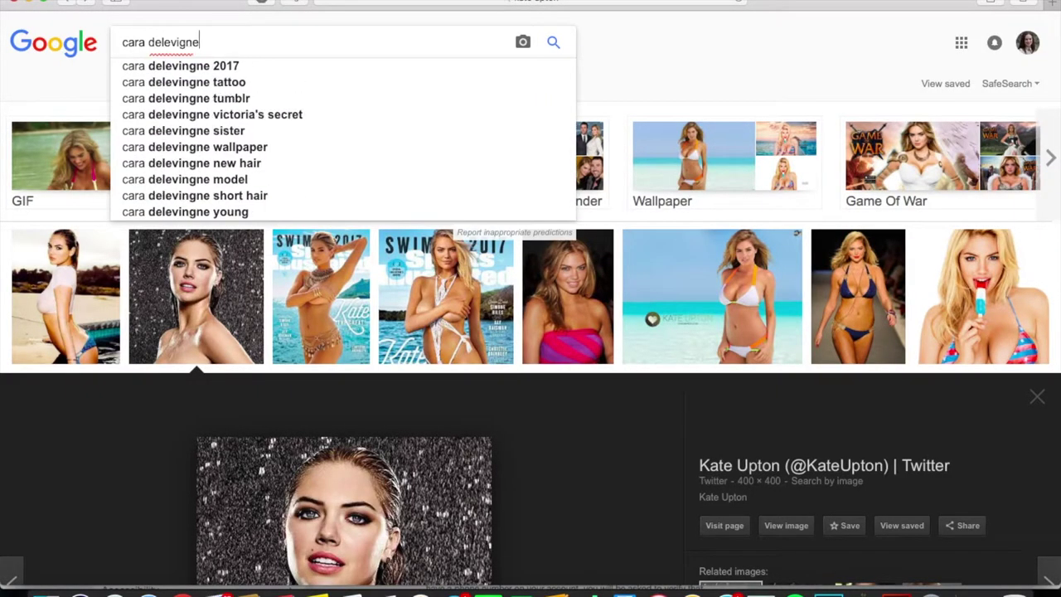
key(BackSpace)
key(BackSpace)
key(BackSpace)
text(ngne face)
key(Return)
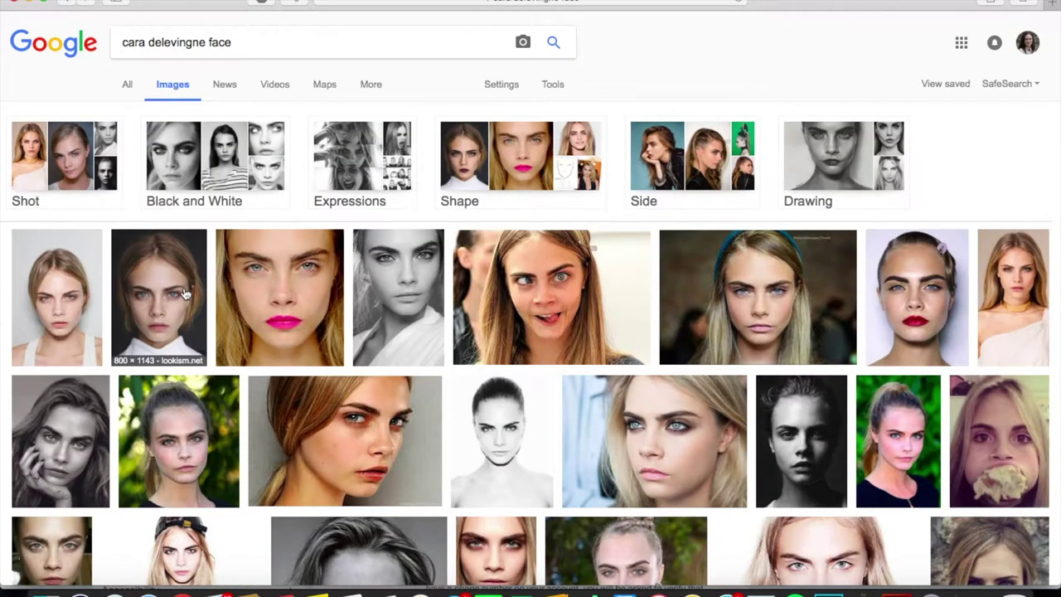
click(917, 299)
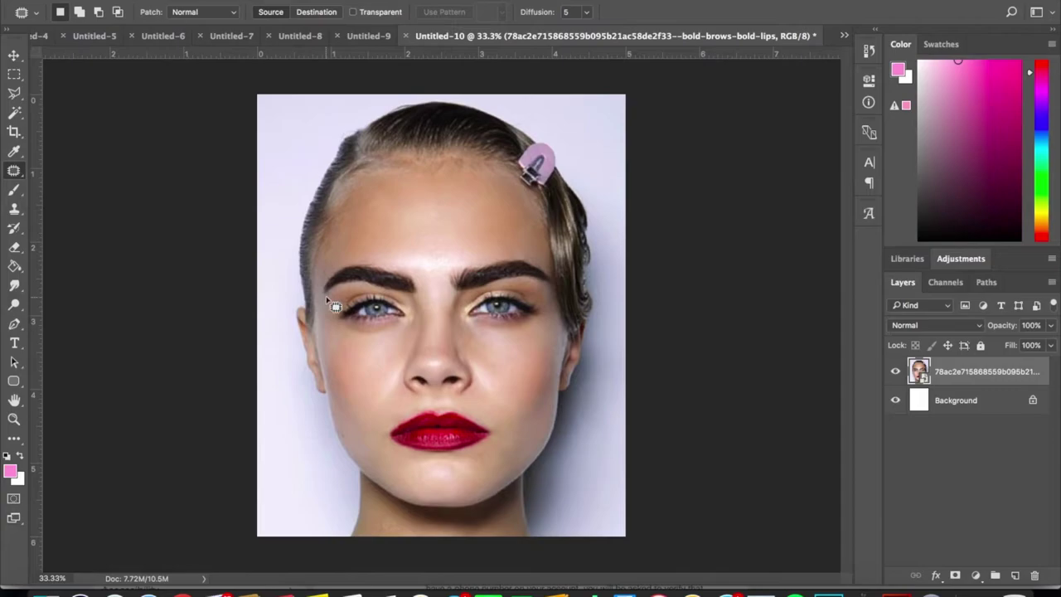
Patch both bold eyebrows with forehead skin, redo the right brow patch, and deselect
mouse_move(421, 292)
mouse_down()
mouse_move(332, 282)
mouse_move(379, 239)
mouse_move(353, 299)
mouse_up()
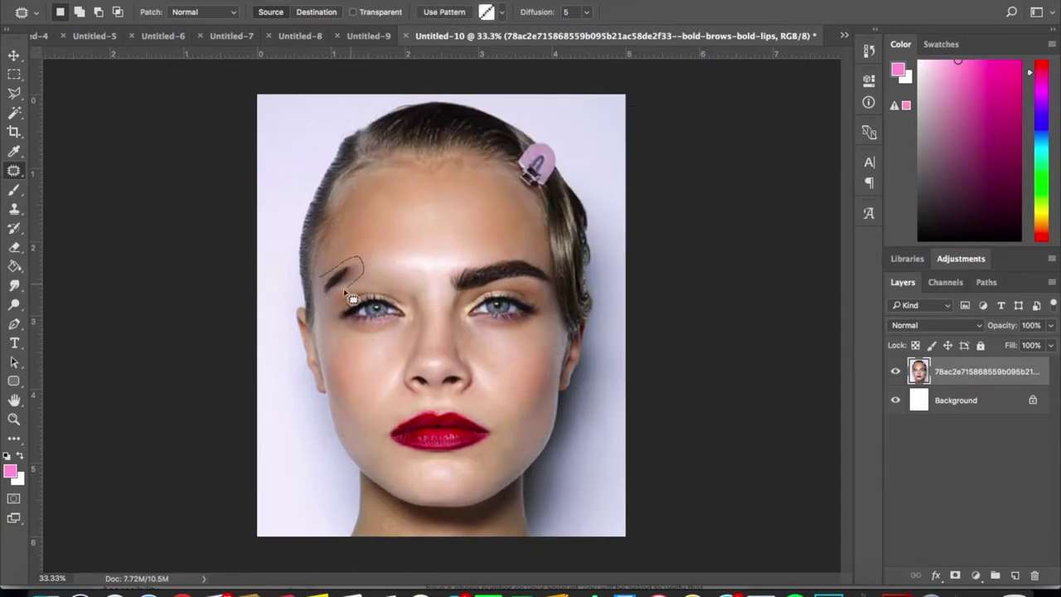
drag(474, 296, 455, 291)
drag(479, 281, 449, 230)
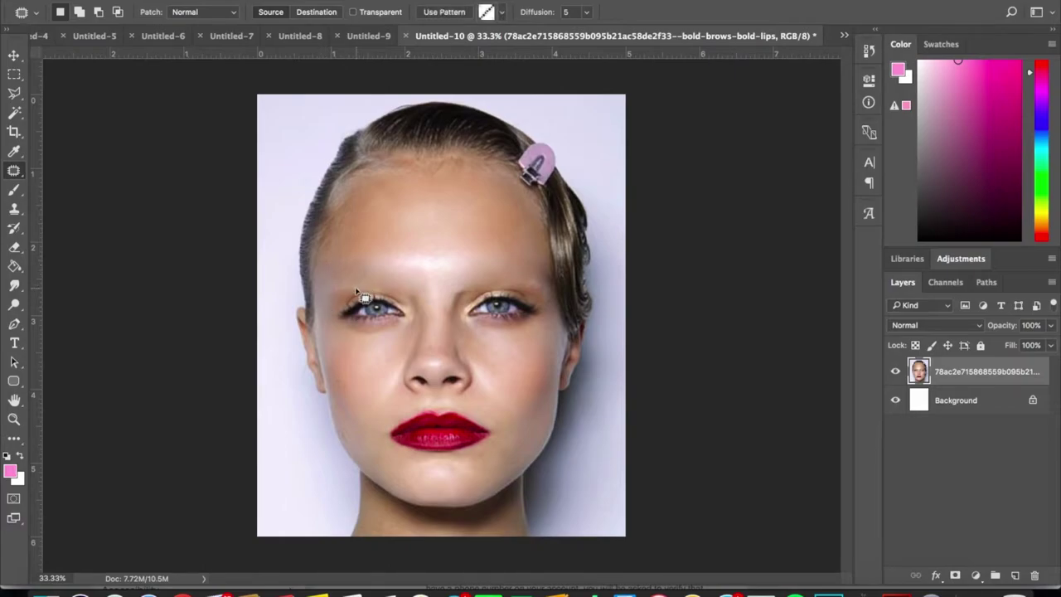
click(771, 108)
drag(504, 277, 537, 299)
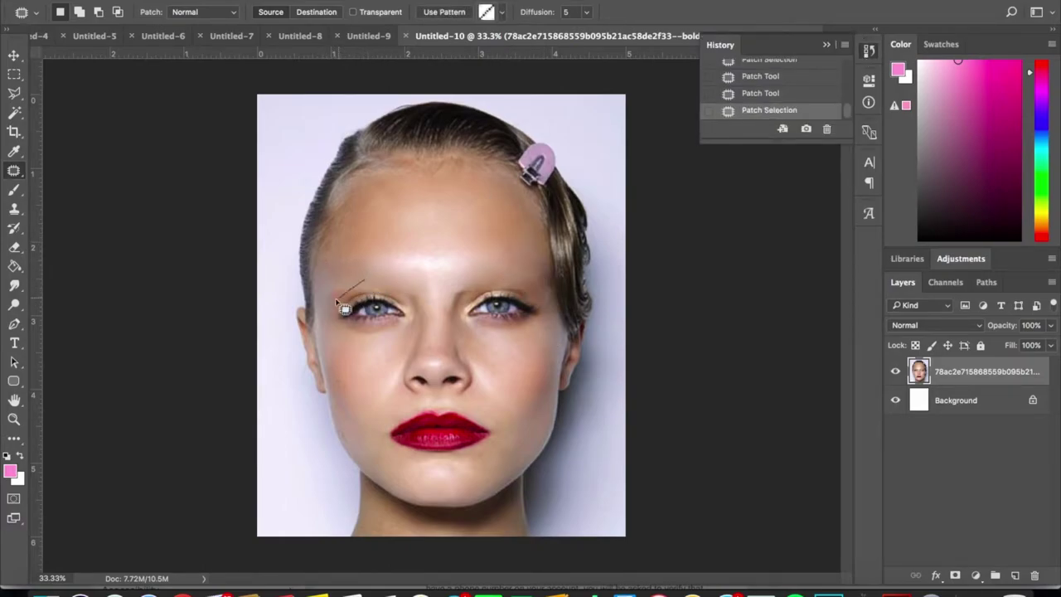
key(ctrl+d)
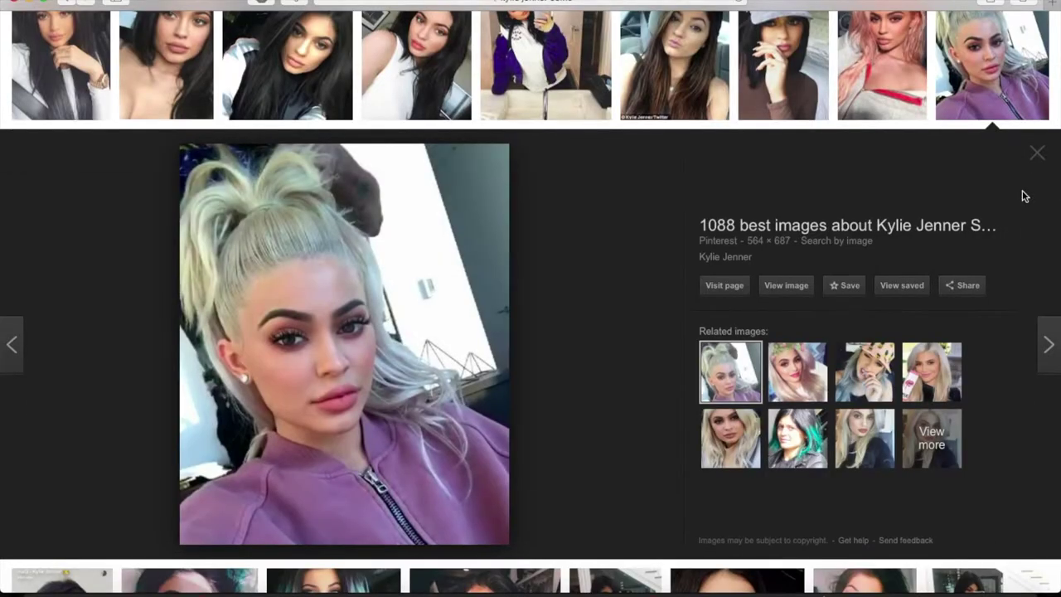
Copy the blonde selfie portrait from the browser and commit it in Photoshop
right_click(375, 418)
click(419, 407)
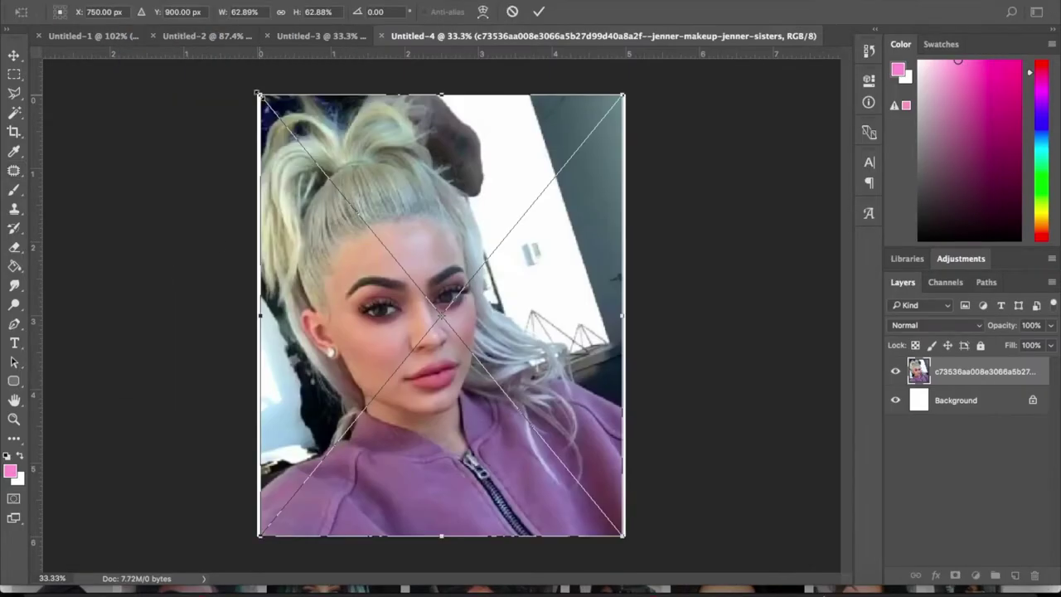
key(Return)
click(14, 171)
Heal both eyebrows away and patch around the right eyebrow
key(shift+j)
drag(282, 276, 509, 221)
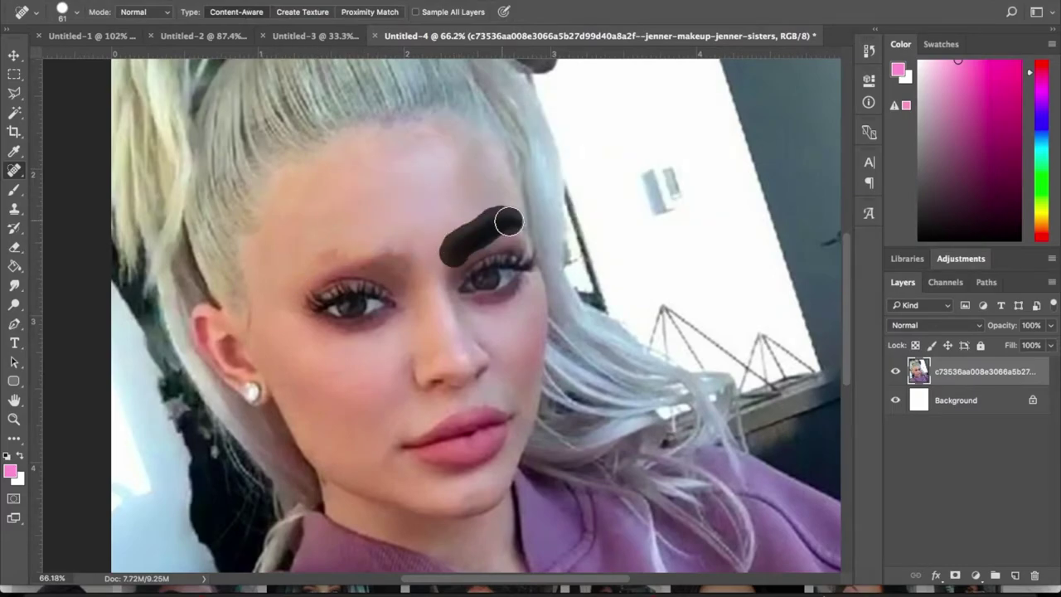
drag(13, 171, 74, 200)
drag(440, 260, 471, 257)
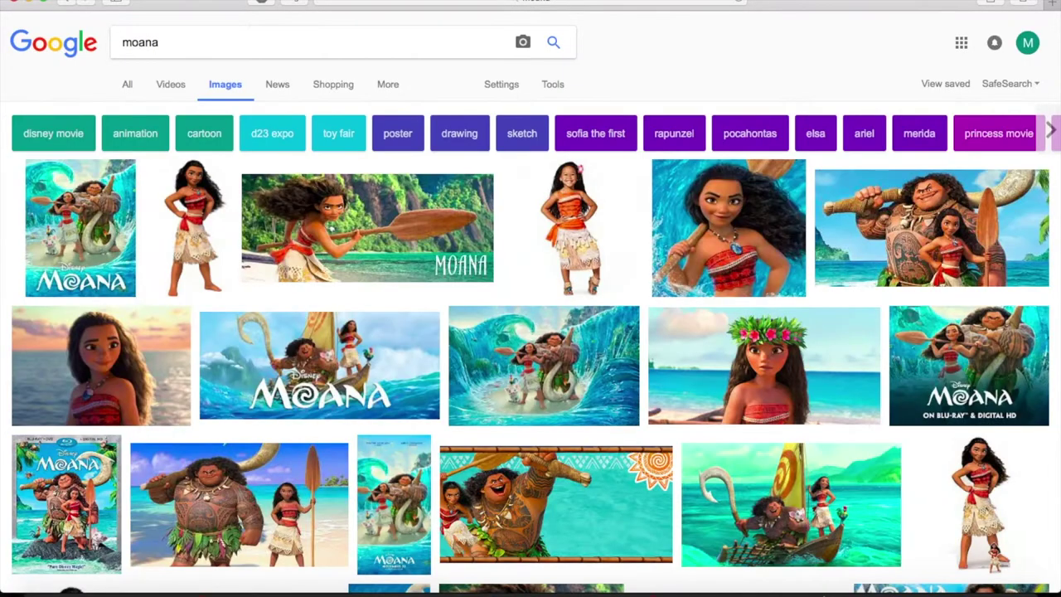
Copy the Moana image, paste it into Untitled-5, and enlarge it to fill the canvas
click(730, 223)
right_click(462, 228)
click(521, 462)
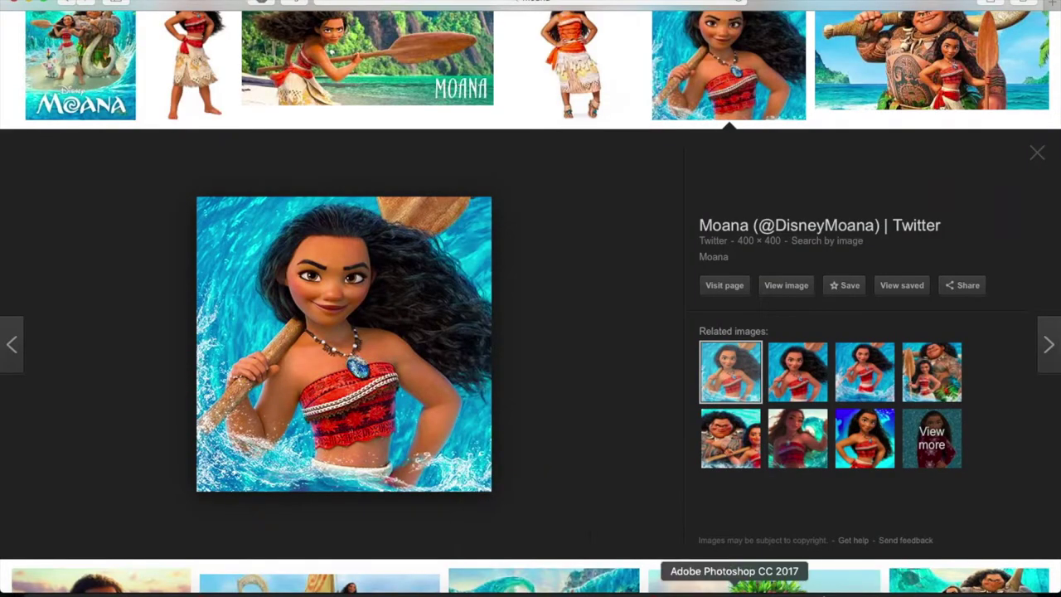
click(735, 585)
key(ctrl+v)
drag(624, 533, 641, 536)
key(Return)
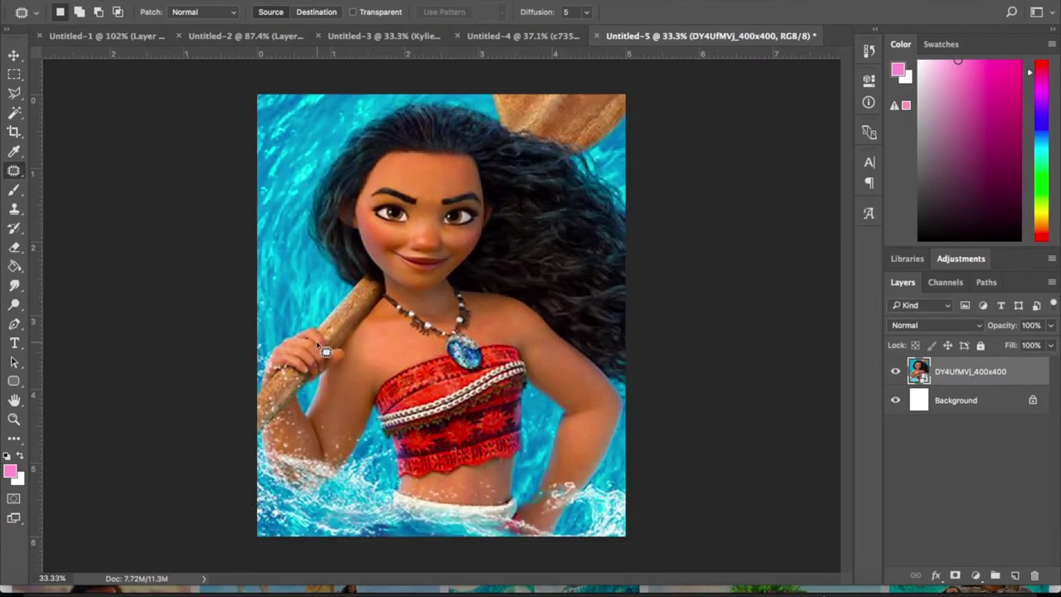
Rasterize Moana's layer, heal both eyebrows, and patch around the left eyebrow
scroll(443, 182, up, 3)
key(j)
click(332, 203)
key(Return)
drag(319, 203, 508, 199)
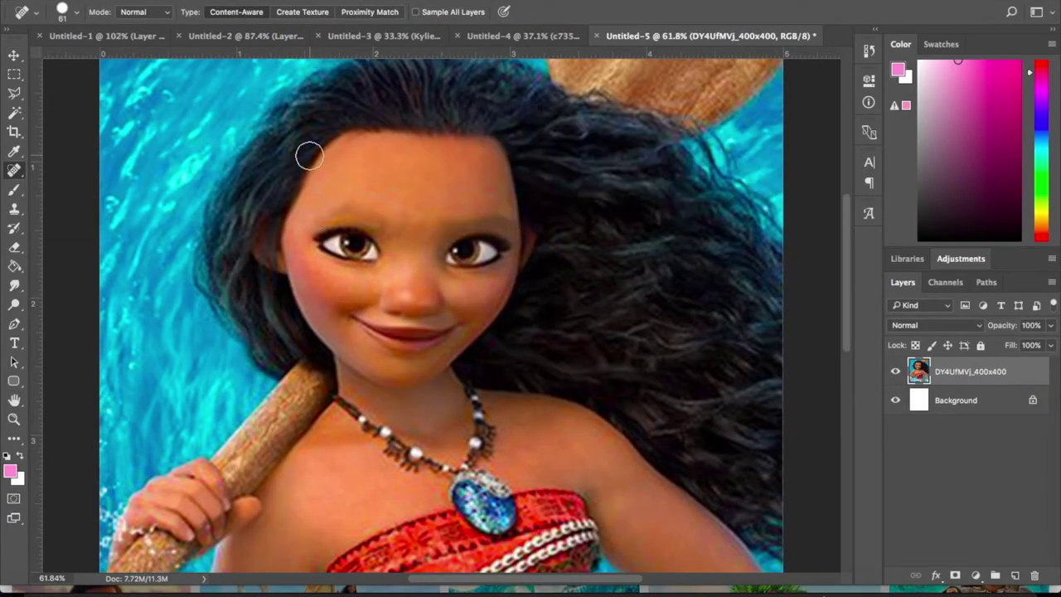
right_click(13, 170)
click(66, 201)
drag(330, 226, 322, 217)
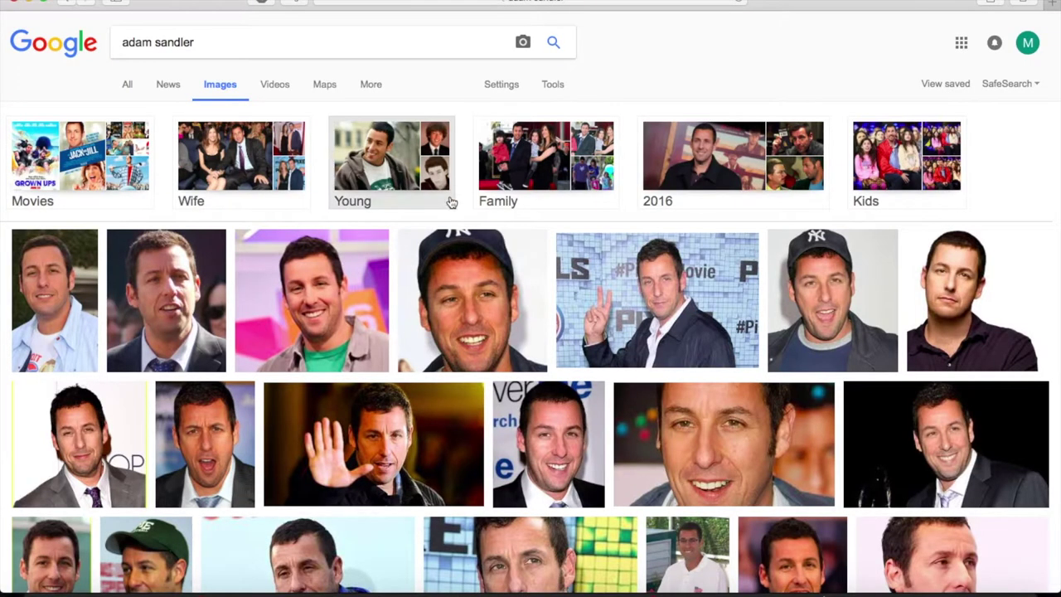
Find the smiling man's close-up in the image results and open its options
scroll(472, 331, down, 3)
scroll(473, 332, down, 2)
click(721, 232)
right_click(477, 229)
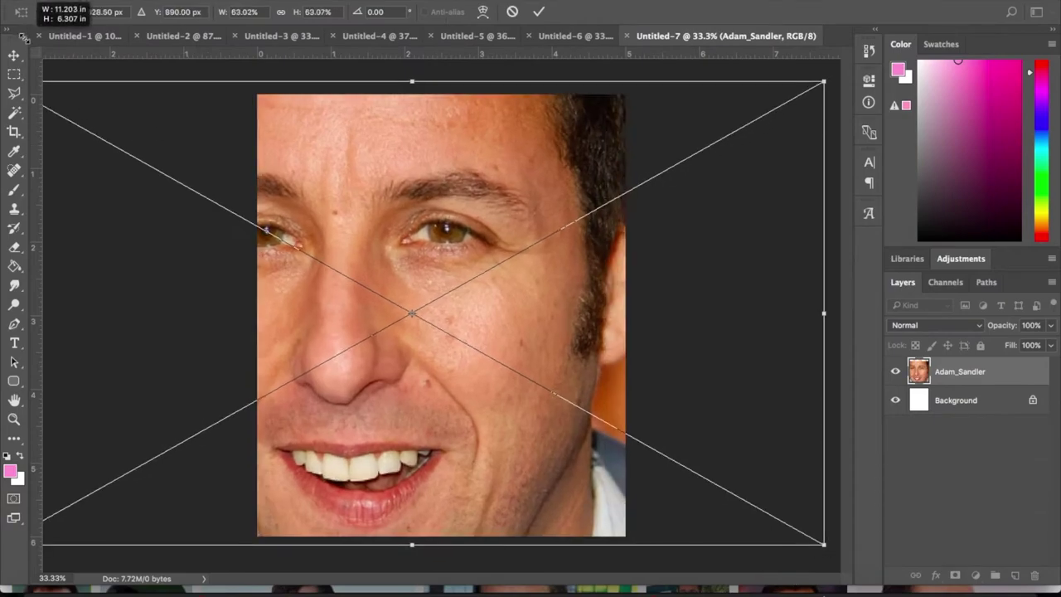
Commit the placed close-up photo and spot-heal both eyebrows
key(Return)
key(j)
drag(365, 197, 280, 184)
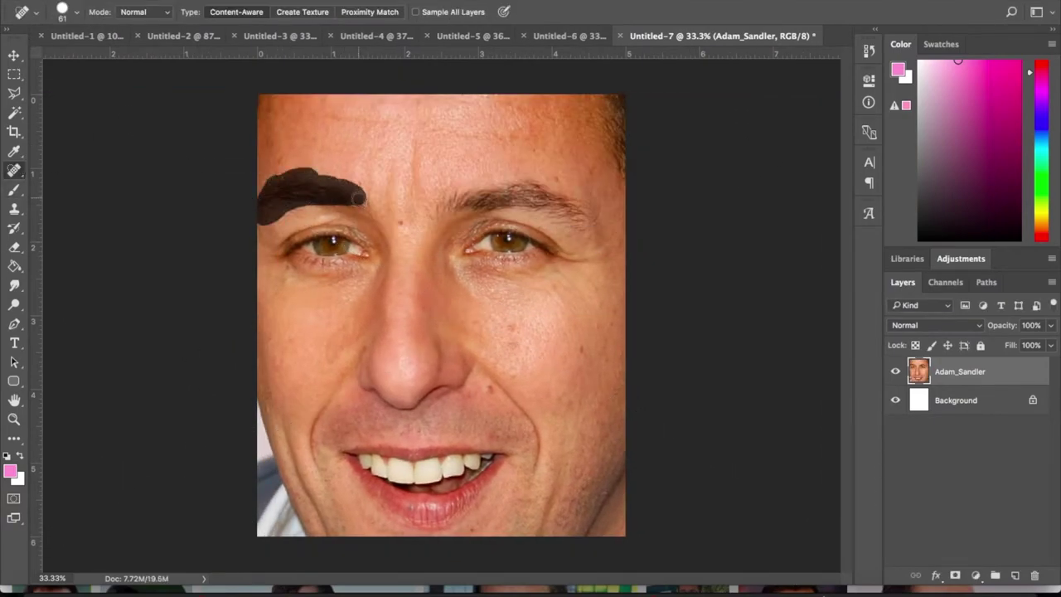
drag(358, 197, 353, 197)
drag(452, 217, 590, 226)
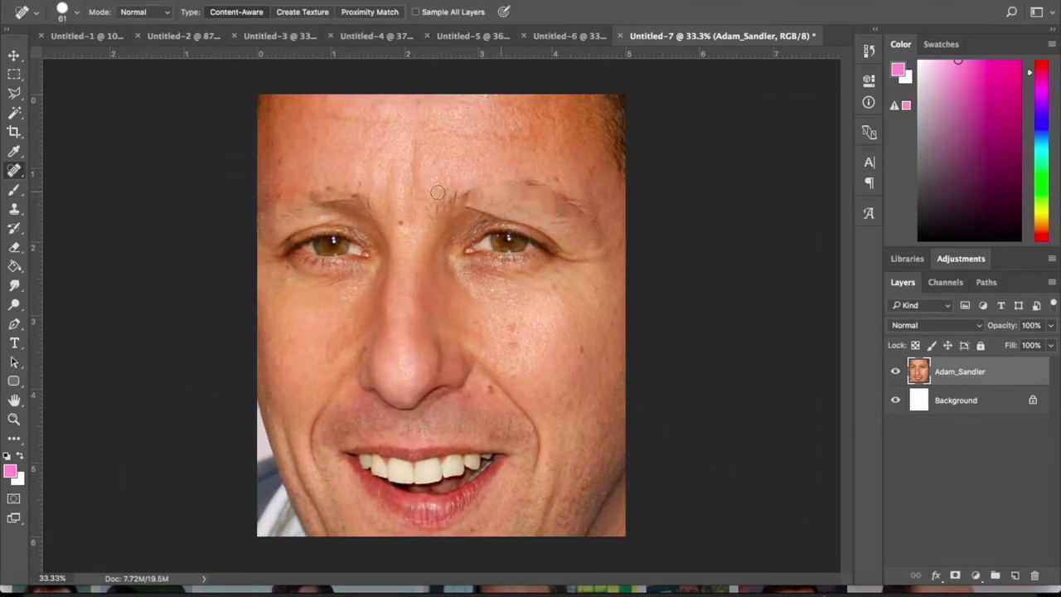
Patch the left and right eyebrow areas with clean forehead skin
right_click(14, 170)
click(83, 190)
mouse_move(273, 211)
mouse_down()
mouse_move(332, 208)
mouse_move(323, 166)
mouse_up()
key(ctrl+d)
drag(524, 221, 484, 166)
key(ctrl+d)
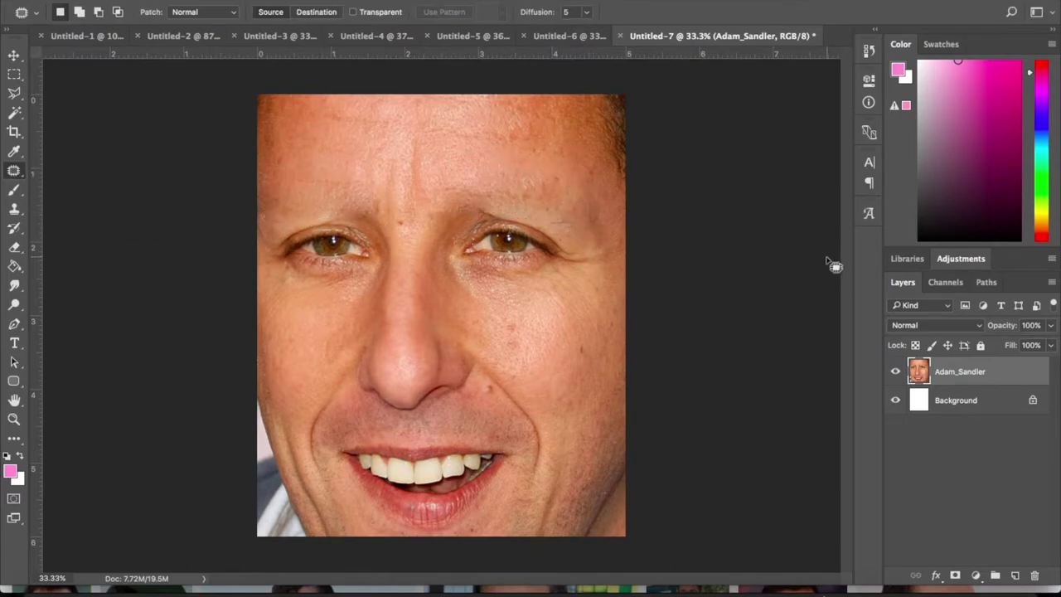
Patch the area beside the right eye and the nose with forehead skin
drag(562, 176, 561, 175)
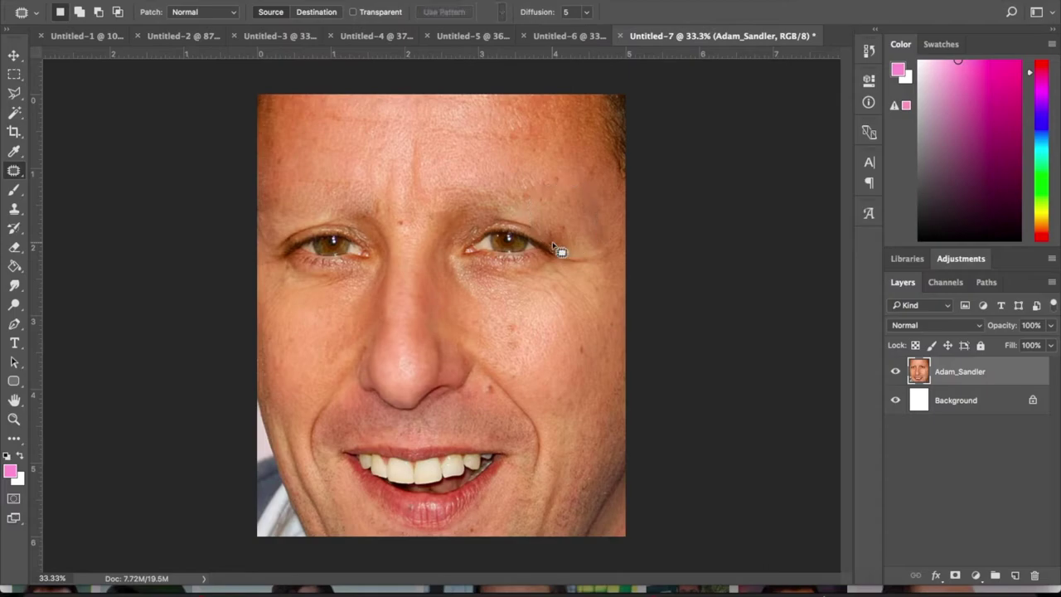
mouse_move(355, 332)
mouse_down()
mouse_move(428, 422)
mouse_move(431, 138)
mouse_up()
key(ctrl+d)
mouse_move(420, 266)
mouse_down()
mouse_move(407, 246)
mouse_move(420, 276)
mouse_up()
key(ctrl+d)
Smooth the skin between the eyes, the cheek and the lower nose with patches
drag(437, 230, 409, 242)
key(ctrl+d)
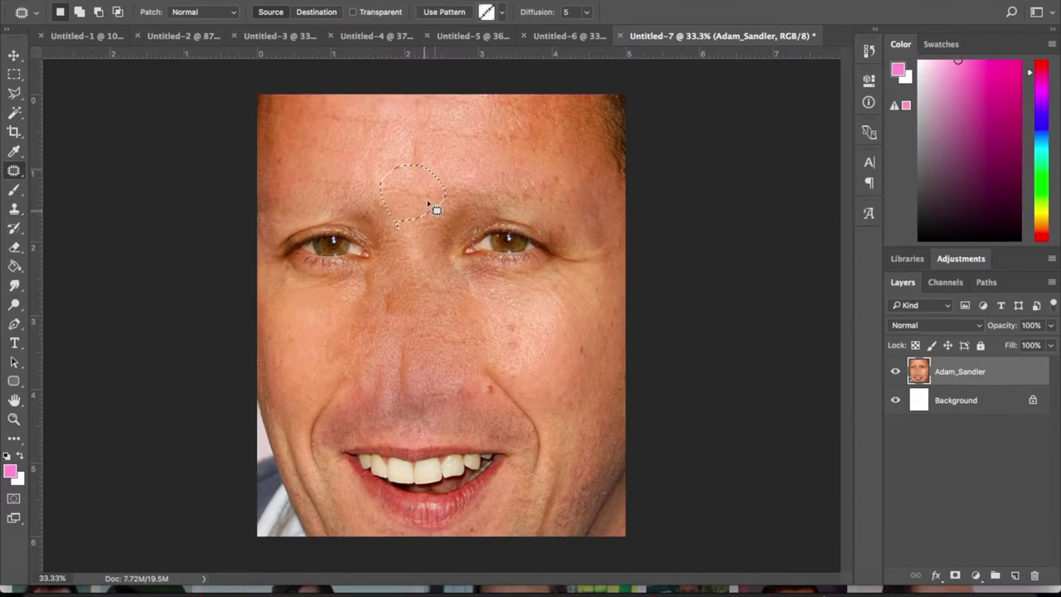
mouse_move(329, 343)
mouse_down()
mouse_move(336, 352)
mouse_move(505, 315)
mouse_up()
key(ctrl+d)
drag(404, 366, 413, 421)
key(ctrl+d)
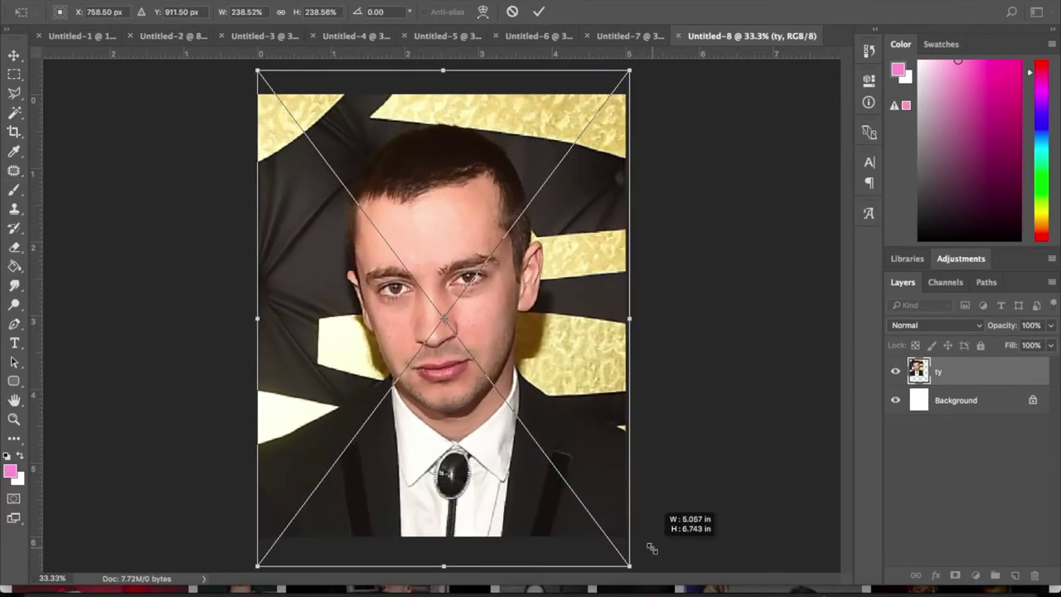
Paint away the suited man's eyebrows with the Spot Healing Brush
click(47, 169)
drag(391, 271, 460, 261)
key(shift+j)
key(shift+j)
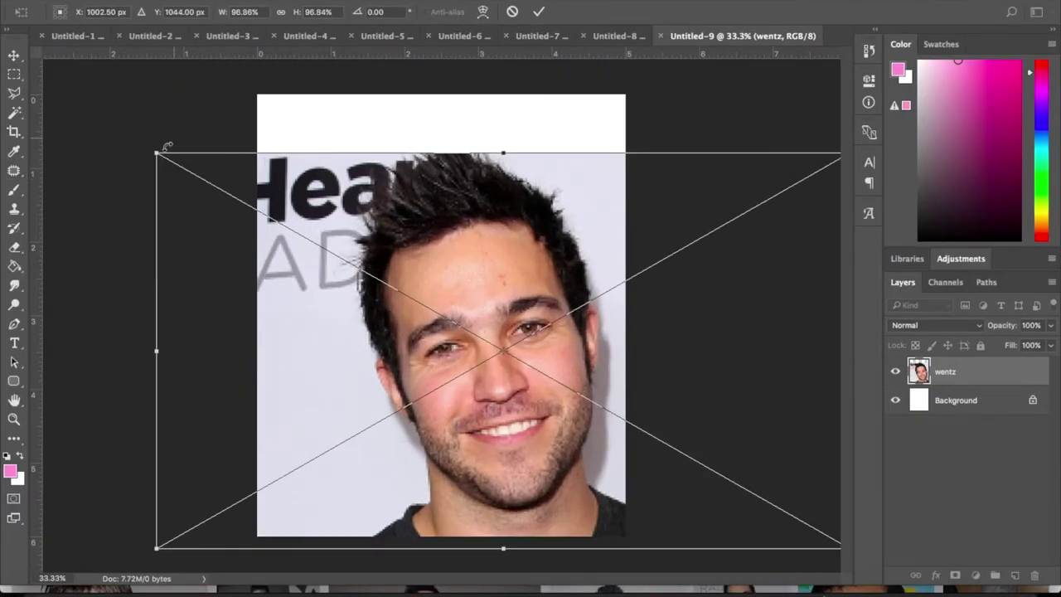
Remove the spiky-haired man's eyebrows with Spot Healing Brush strokes and forehead-skin patches
drag(378, 287, 415, 289)
drag(449, 284, 515, 271)
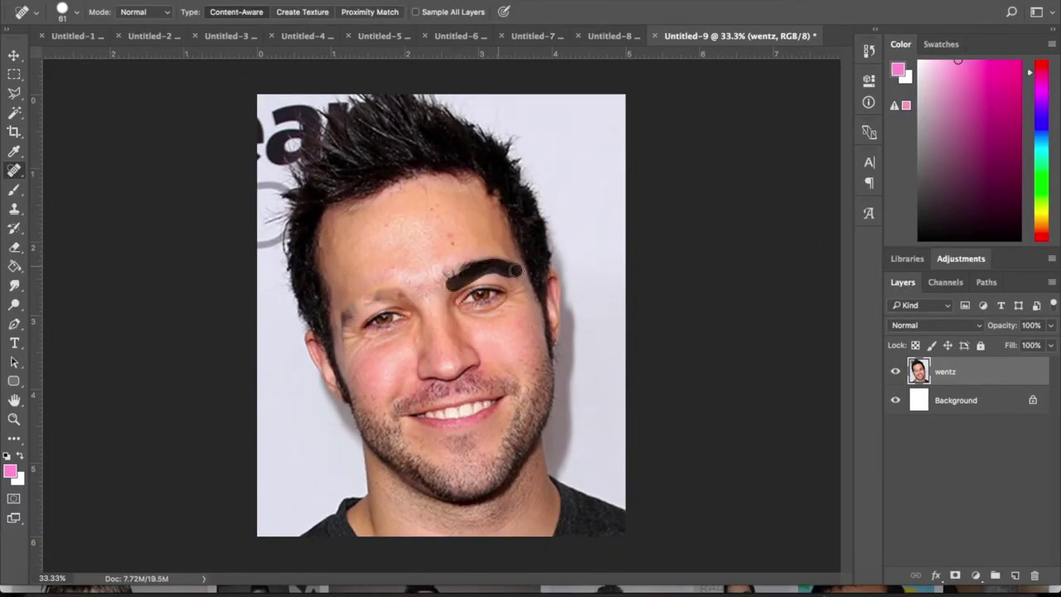
right_click(14, 170)
click(75, 207)
scroll(373, 290, up, 3)
drag(265, 291, 374, 282)
drag(514, 245, 478, 267)
drag(516, 251, 367, 208)
key(ctrl+d)
Patch the spiky-haired man's teeth into a closed-lip smile
key(ctrl+0)
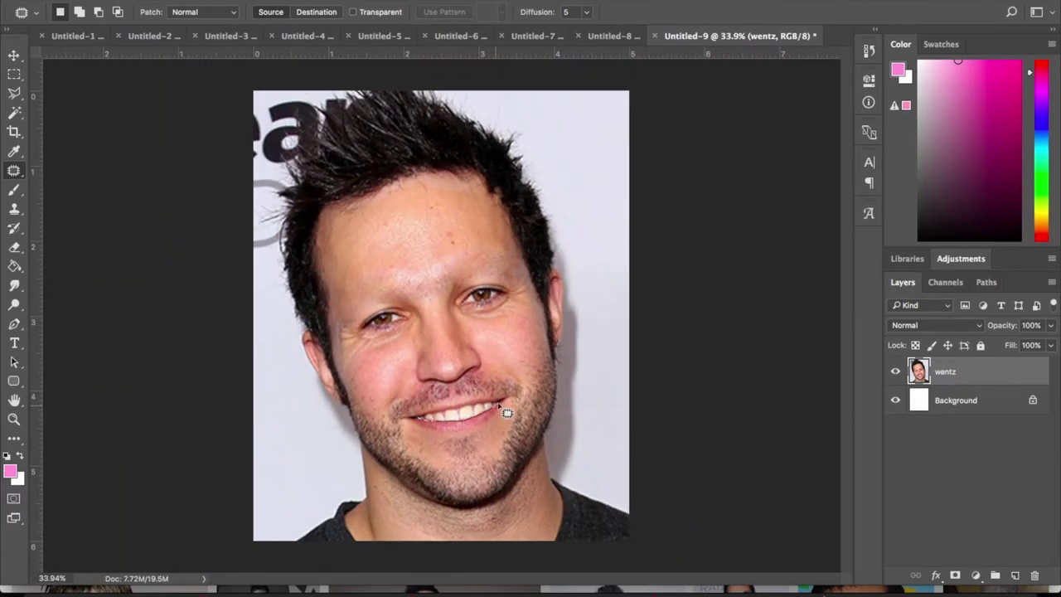
mouse_move(432, 359)
mouse_down()
mouse_move(505, 444)
mouse_move(479, 413)
mouse_move(463, 538)
mouse_up()
key(ctrl+d)
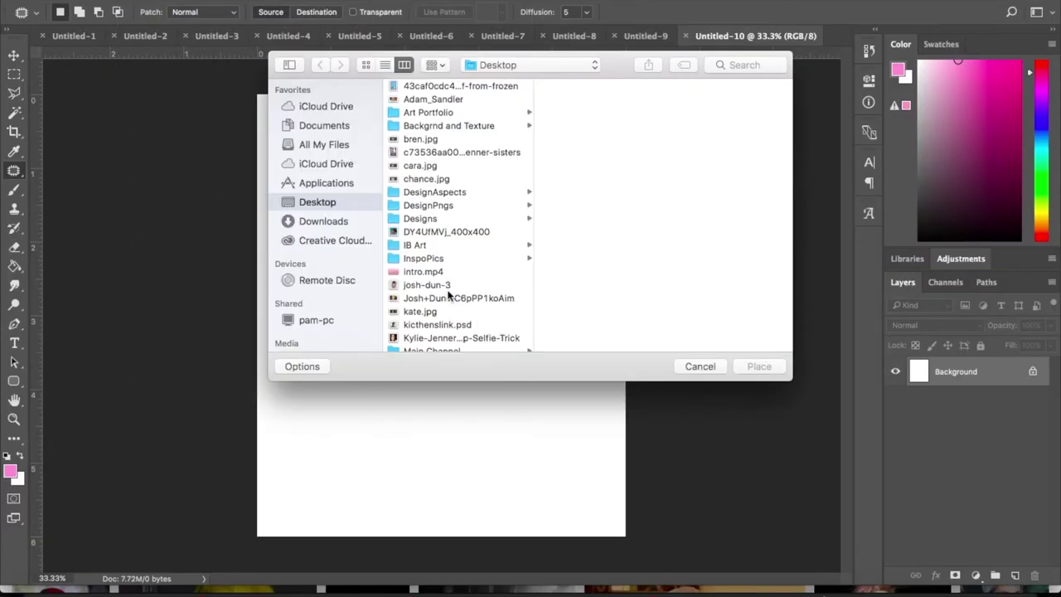
Place the laughing man's photo with ear gauges into Untitled-10
scroll(448, 216, down, 5)
click(431, 197)
double_click(434, 197)
key(Return)
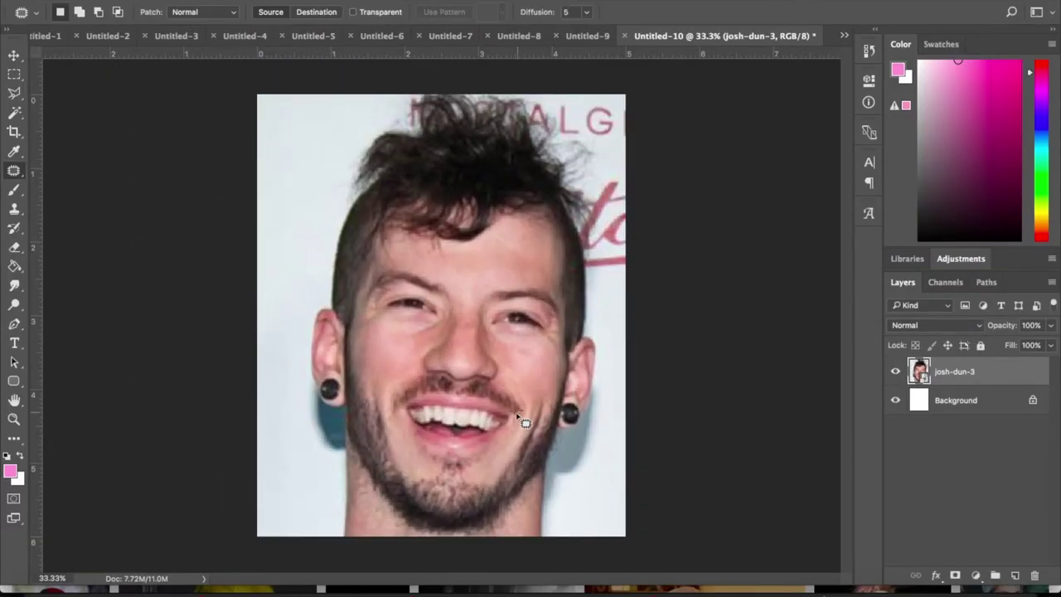
Nudge the placed photo up and rasterize it, then undo a hair patch via History
drag(445, 253, 446, 242)
click(445, 241)
click(639, 197)
mouse_move(414, 165)
mouse_down()
mouse_move(521, 225)
mouse_move(471, 255)
mouse_up()
click(869, 49)
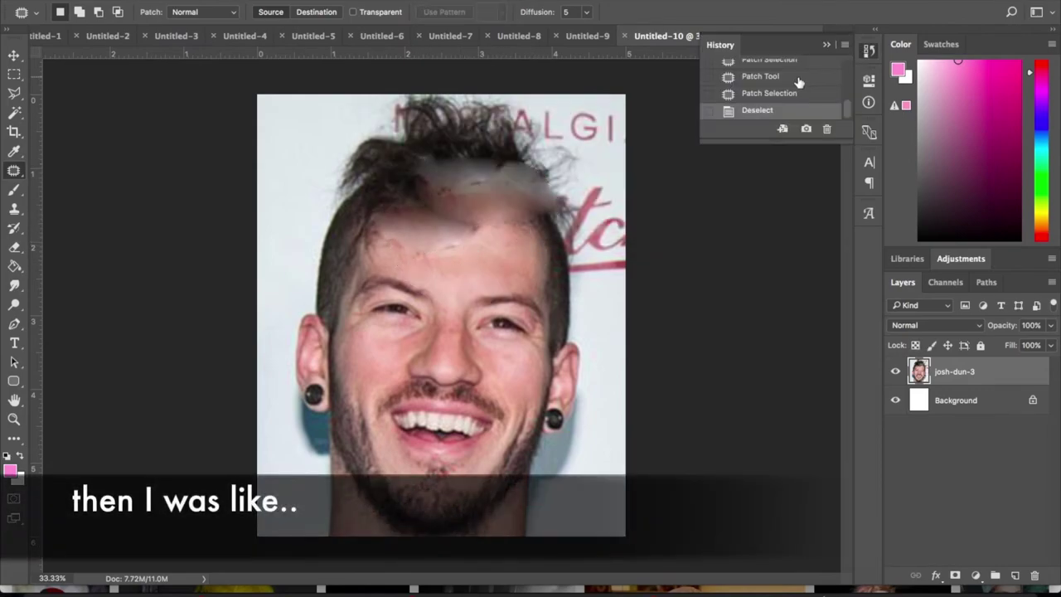
click(760, 76)
Spot-heal away the dark curly hair along the top of the head
key(shift+j)
drag(475, 210, 531, 211)
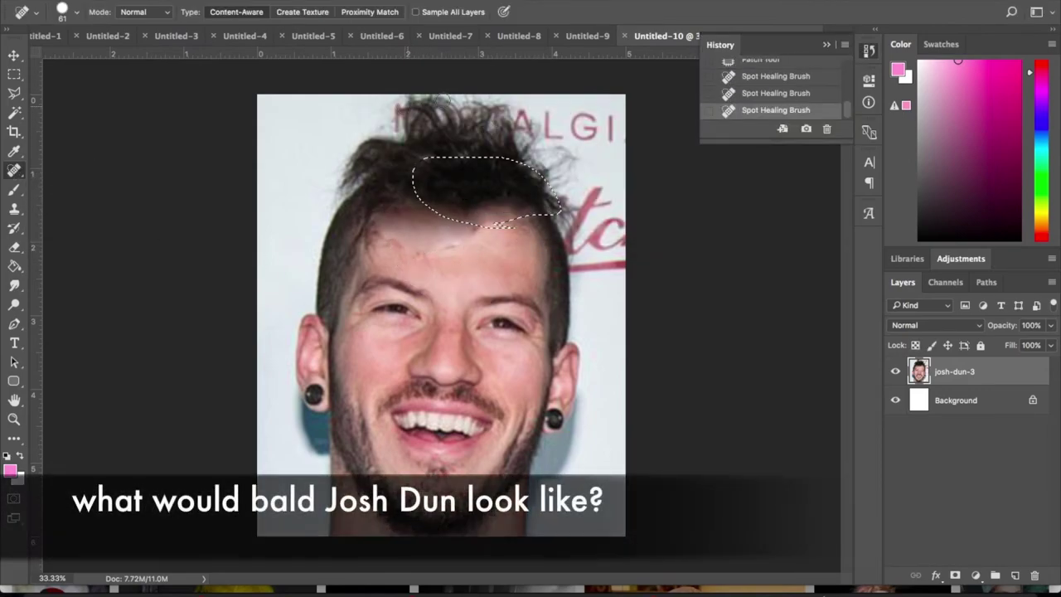
key(ctrl+d)
drag(390, 112, 543, 120)
Patch the remaining top hair with surrounding background using the Patch tool
right_click(10, 175)
click(74, 196)
drag(402, 133, 530, 129)
drag(465, 137, 464, 100)
mouse_move(576, 195)
mouse_down()
mouse_move(457, 85)
mouse_move(431, 96)
mouse_up()
drag(440, 157, 278, 189)
Switch to the Brush tool at 78 px and clear the selection
right_click(13, 171)
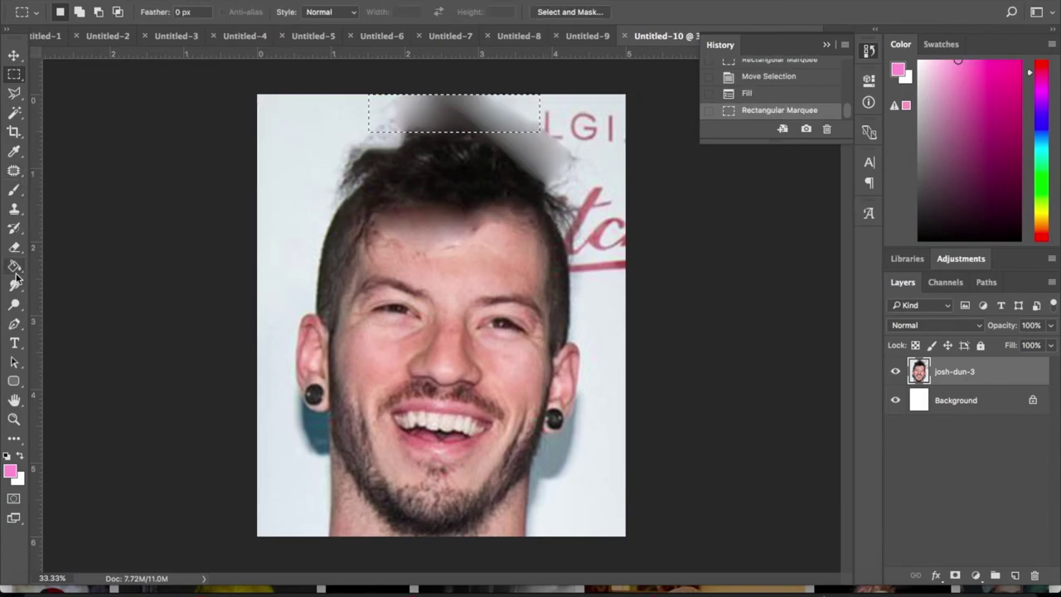
key(b)
click(68, 11)
drag(88, 63, 103, 61)
key(ctrl+d)
Paint the sampled pale grey over the hair top and the red lettering
alt+click(315, 135)
mouse_move(327, 120)
mouse_down()
mouse_move(592, 104)
mouse_move(325, 166)
mouse_move(342, 184)
mouse_move(572, 179)
mouse_move(404, 166)
mouse_up()
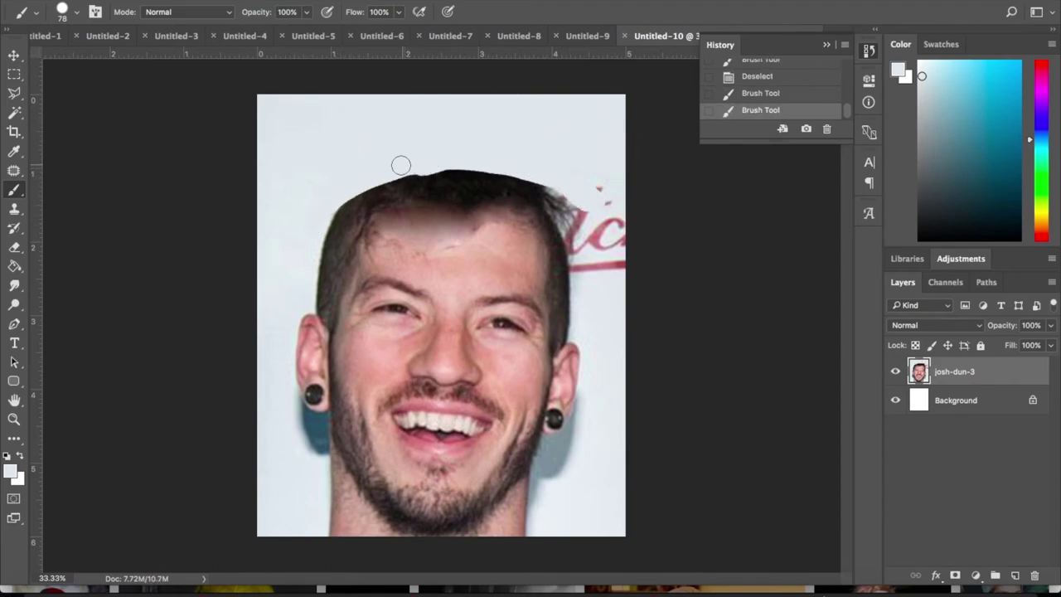
mouse_move(614, 180)
mouse_down()
mouse_move(573, 260)
mouse_move(510, 170)
mouse_up()
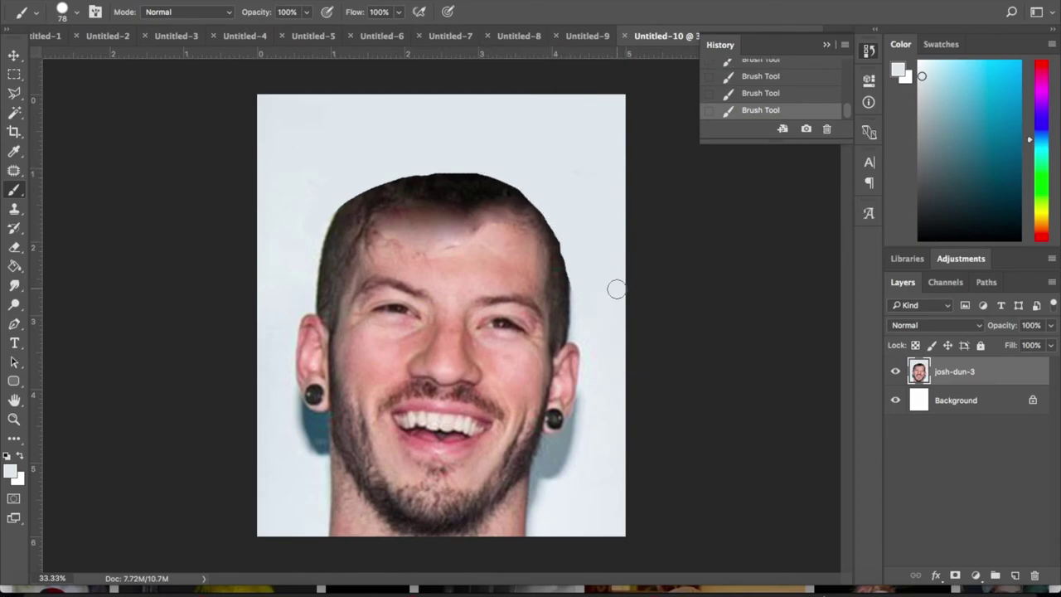
Outline the dark patch on the forehead with the Patch tool
right_click(14, 170)
click(106, 194)
drag(377, 222, 462, 260)
Patch the dark forehead area with clean skin
drag(407, 218, 496, 261)
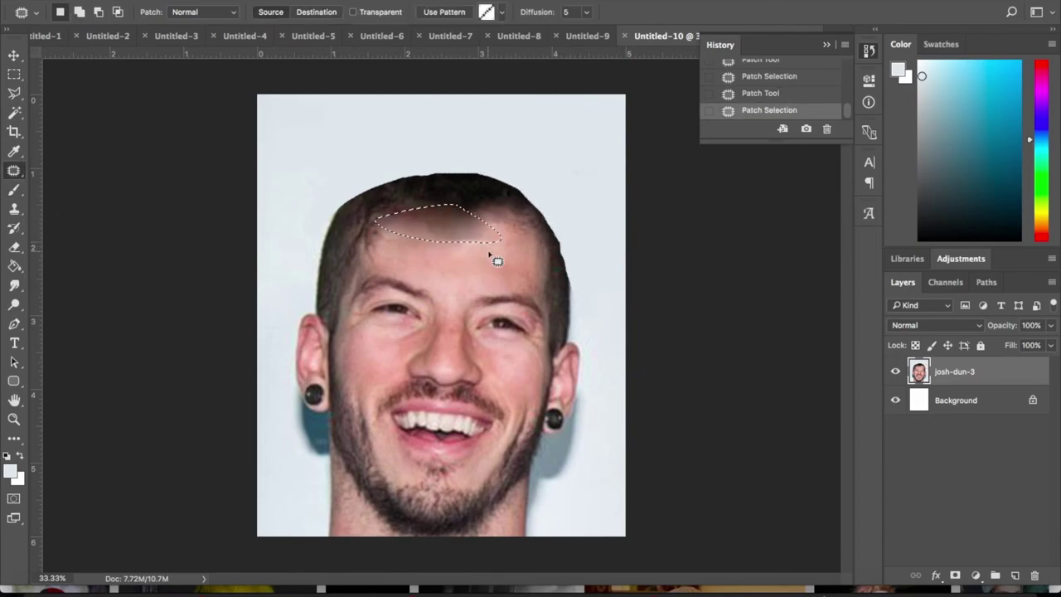
key(ctrl+d)
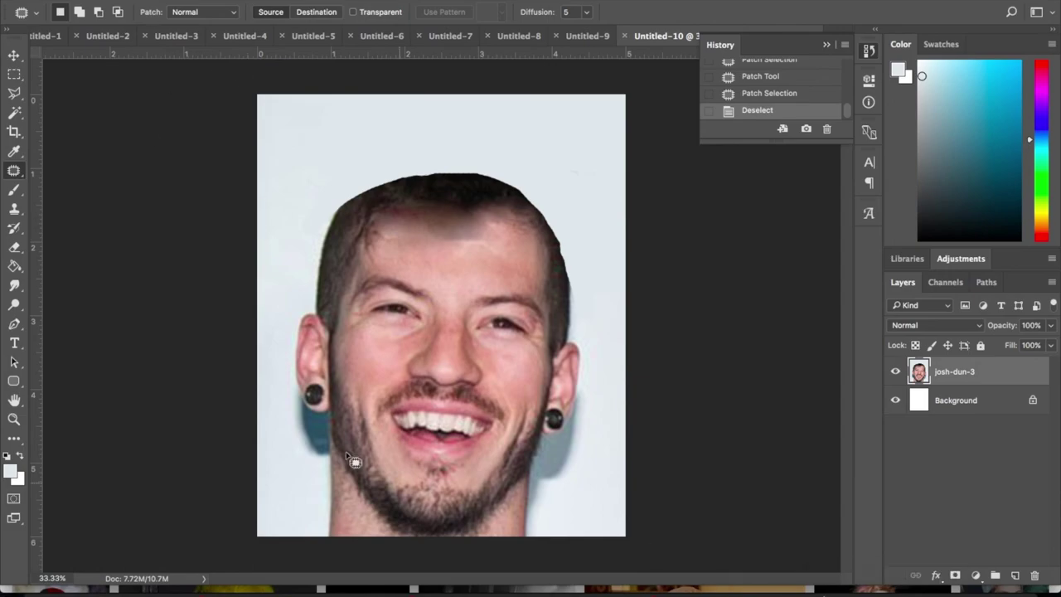
key(ctrl+plus)
Patch away the laughing man's right and left eyebrows with forehead skin
drag(308, 285, 284, 268)
mouse_move(545, 298)
mouse_down()
mouse_move(679, 301)
mouse_move(580, 311)
mouse_up()
drag(588, 274, 450, 185)
key(ctrl+d)
drag(427, 285, 374, 232)
key(ctrl+d)
mouse_move(290, 249)
mouse_down()
mouse_move(297, 284)
mouse_move(683, 339)
mouse_up()
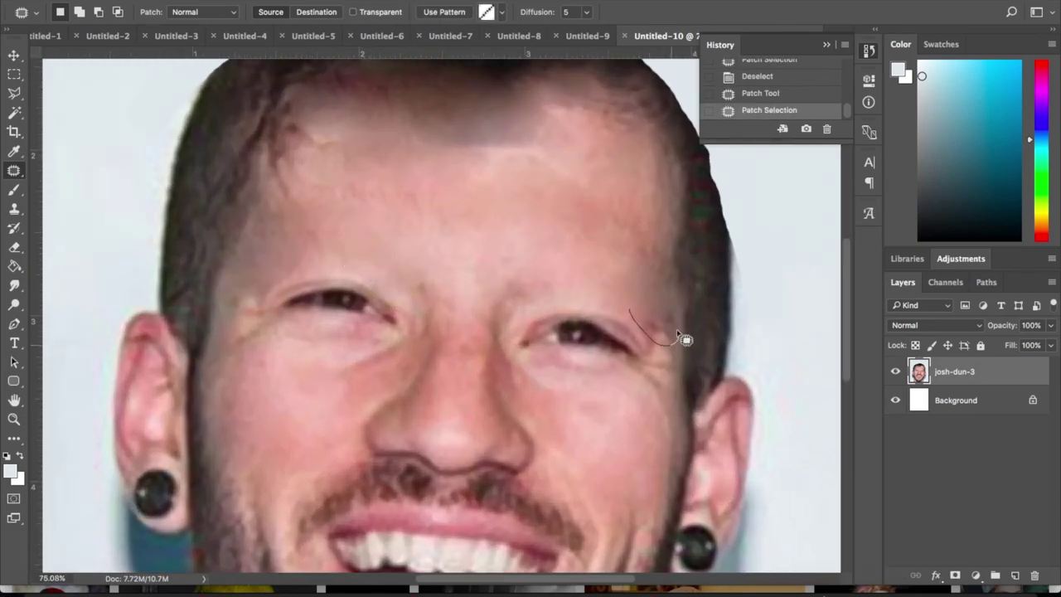
key(ctrl+d)
key(ctrl+0)
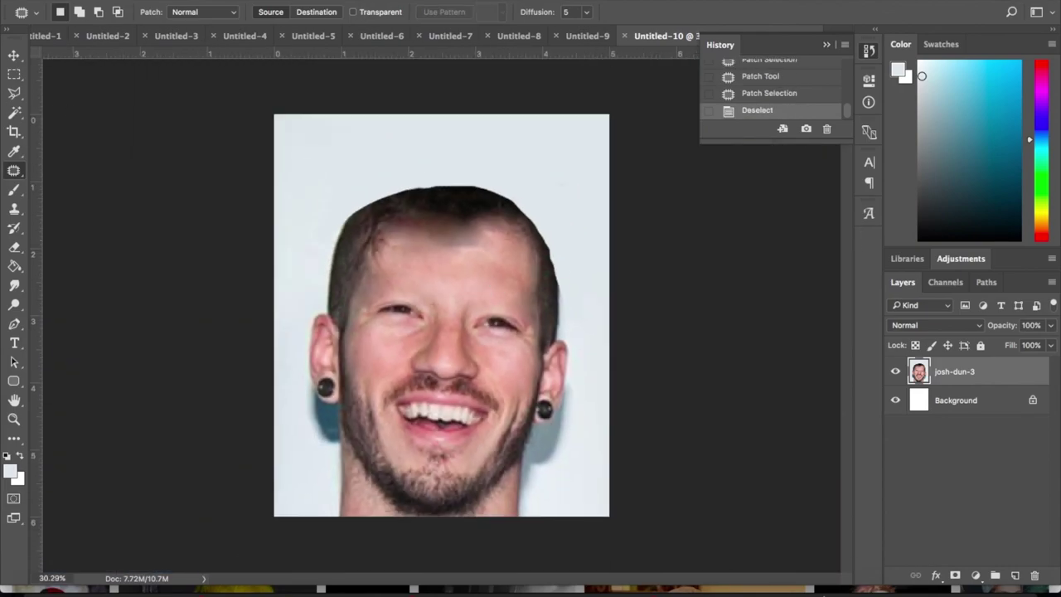